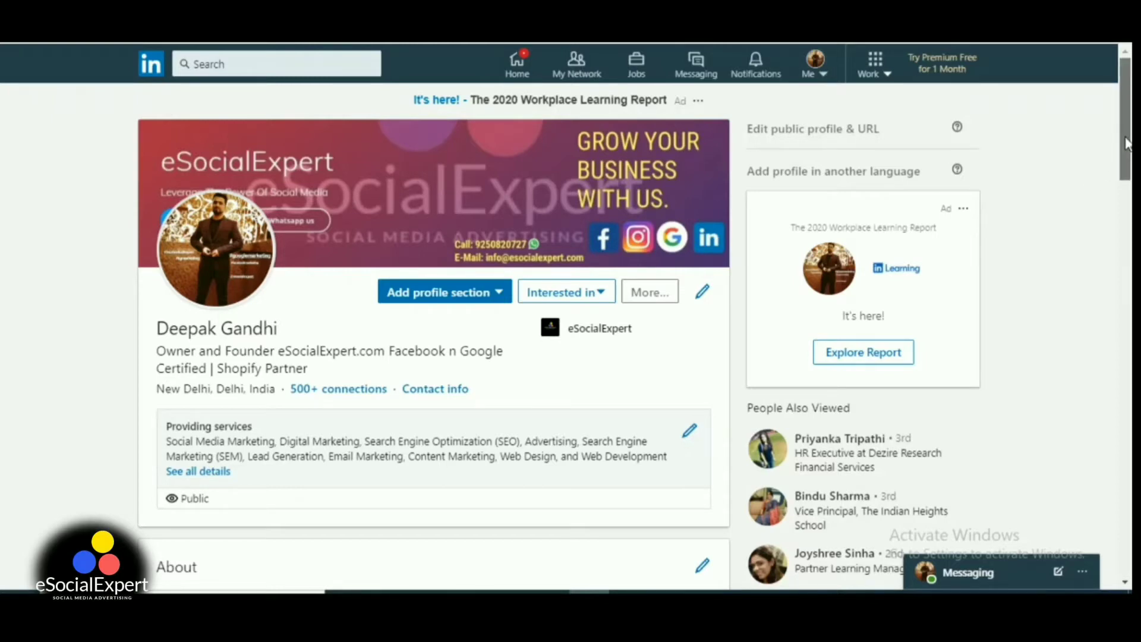
Step: Open LinkedIn's advertising Campaign Manager from the profile page
{"action": "left_click_drag", "start_coordinate": [1127, 142], "coordinate": [1131, 601]}
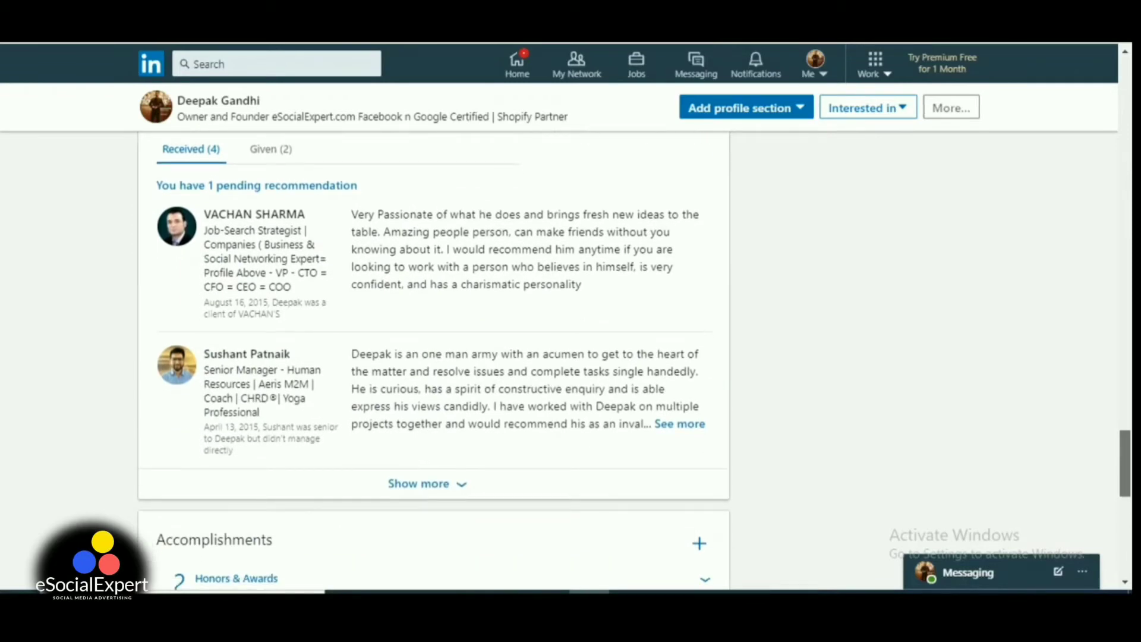
{"action": "mouse_move", "coordinate": [1124, 464]}
{"action": "left_mouse_down"}
{"action": "mouse_move", "coordinate": [1124, 477]}
{"action": "mouse_move", "coordinate": [1125, 464]}
{"action": "left_mouse_up"}
{"action": "scroll", "coordinate": [1120, 483], "scroll_direction": "up", "scroll_amount": 10}
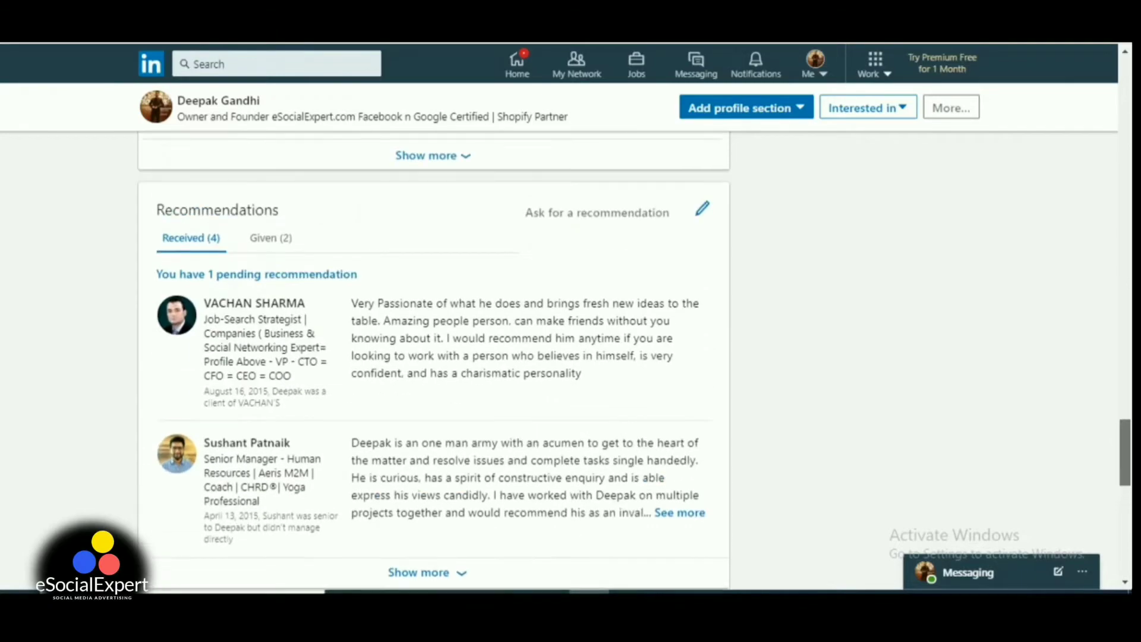
{"action": "scroll", "coordinate": [1120, 483], "scroll_direction": "up", "scroll_amount": 20}
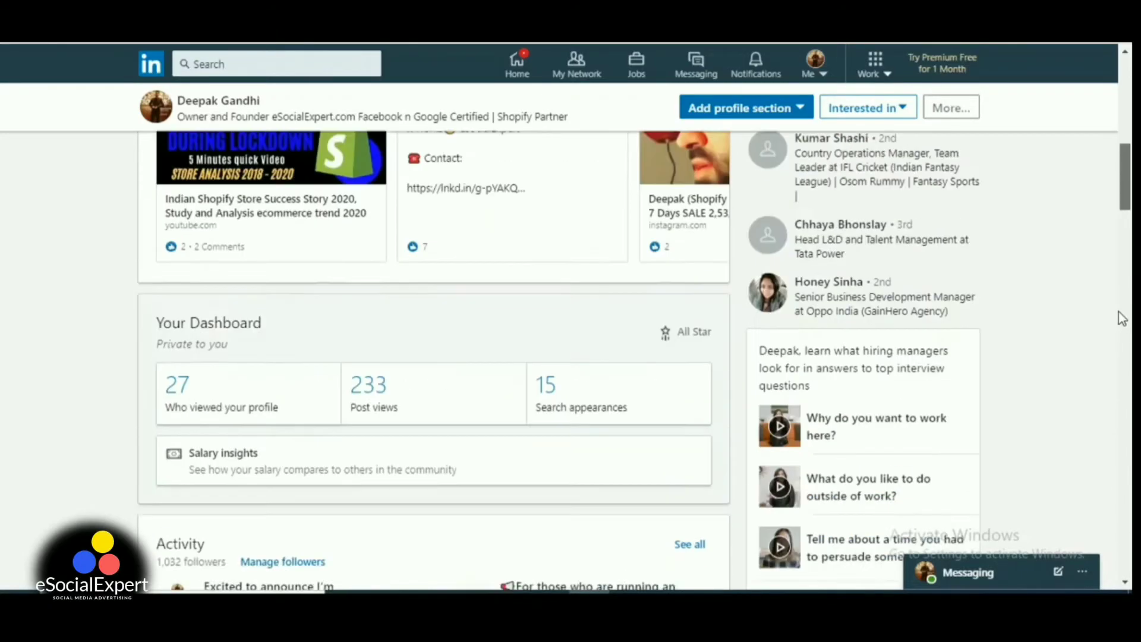
{"action": "scroll", "coordinate": [1121, 255], "scroll_direction": "up", "scroll_amount": 5}
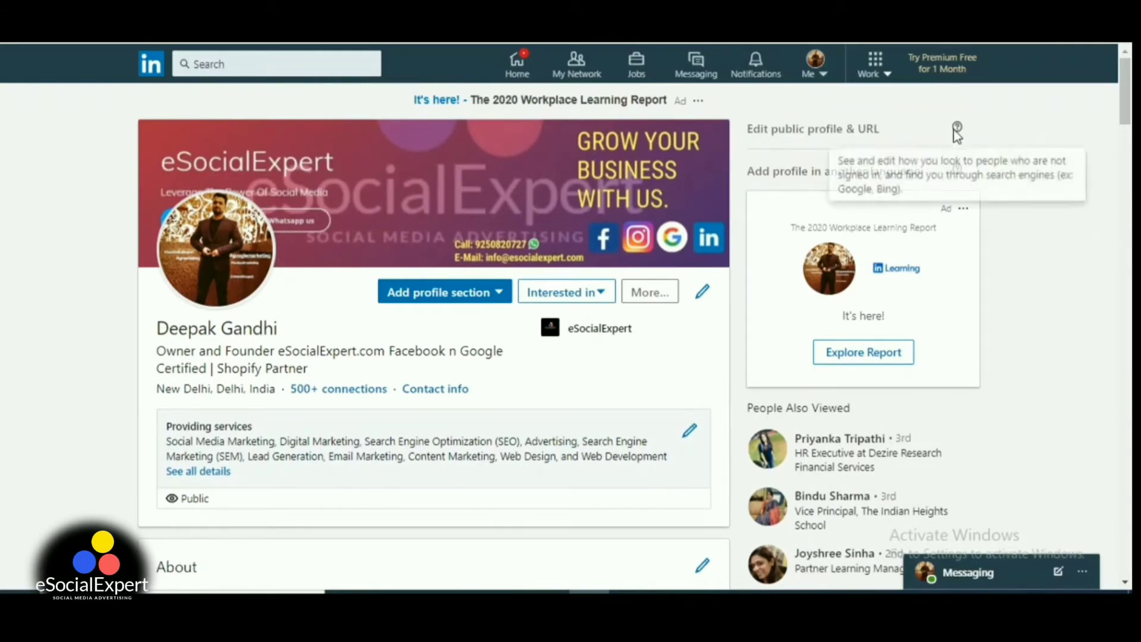
{"action": "left_click", "coordinate": [887, 84]}
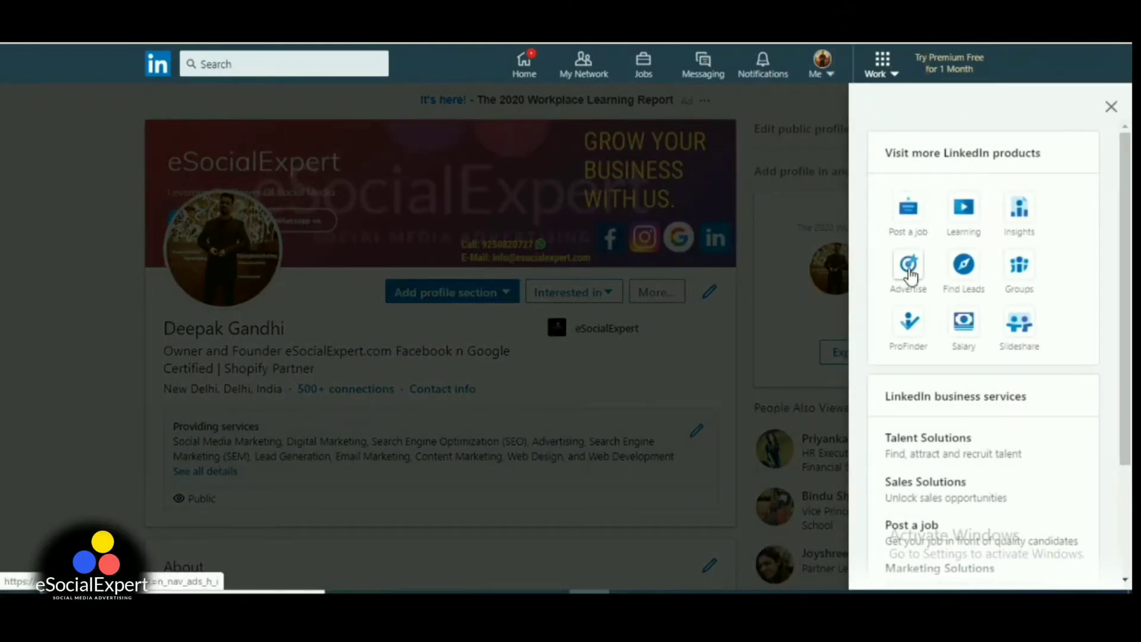
{"action": "left_click", "coordinate": [908, 267]}
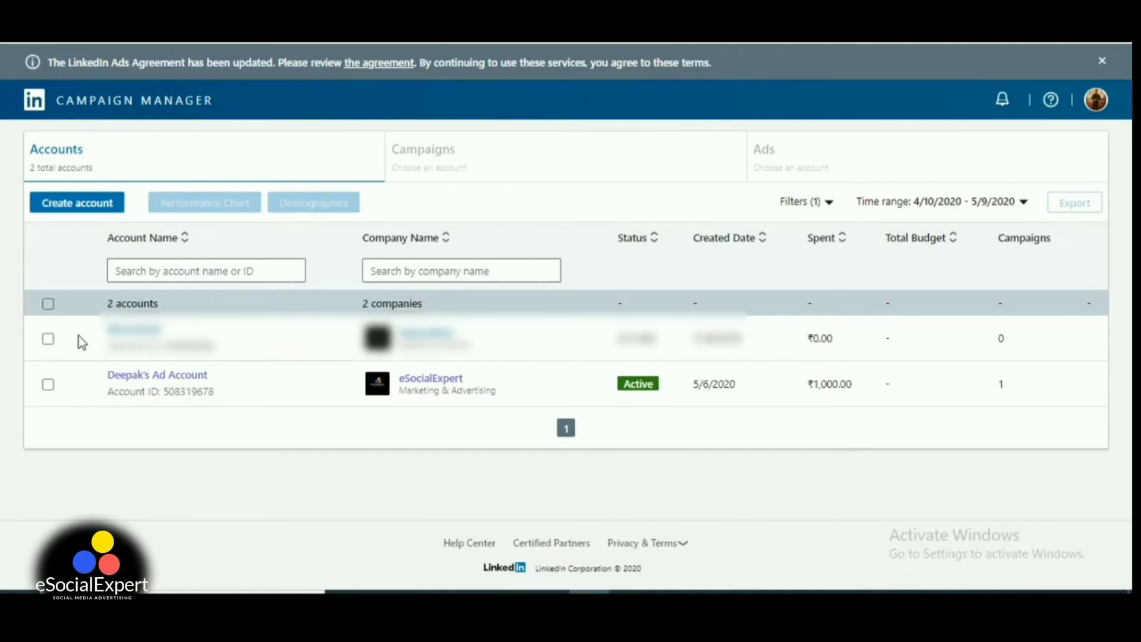
{"action": "mouse_move", "coordinate": [130, 390]}
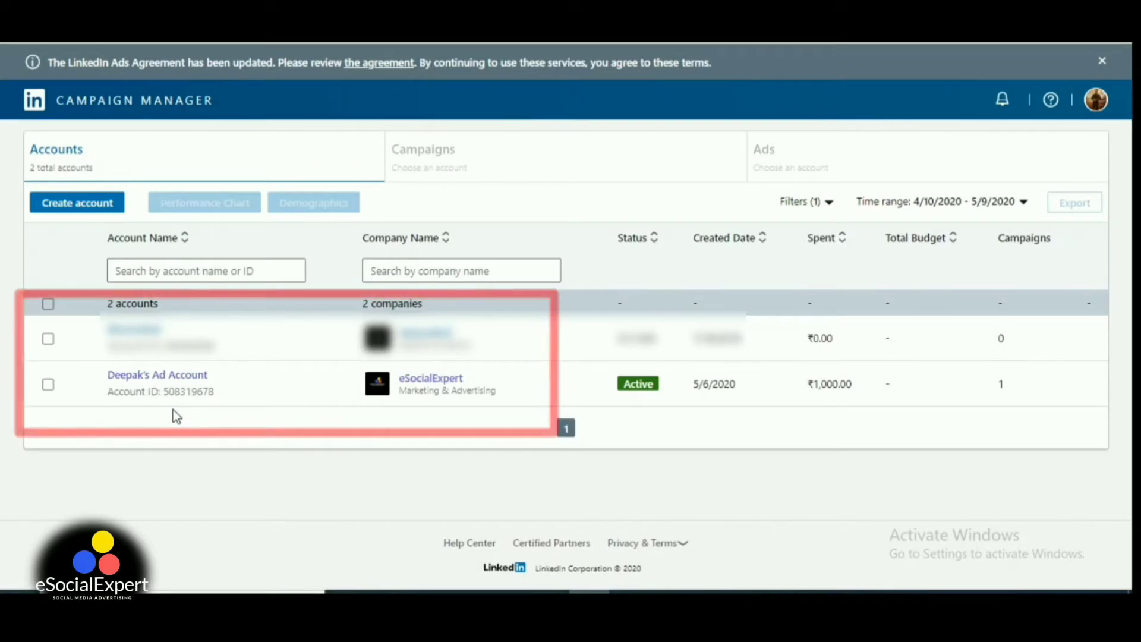
{"action": "left_click_drag", "start_coordinate": [155, 409], "coordinate": [152, 391]}
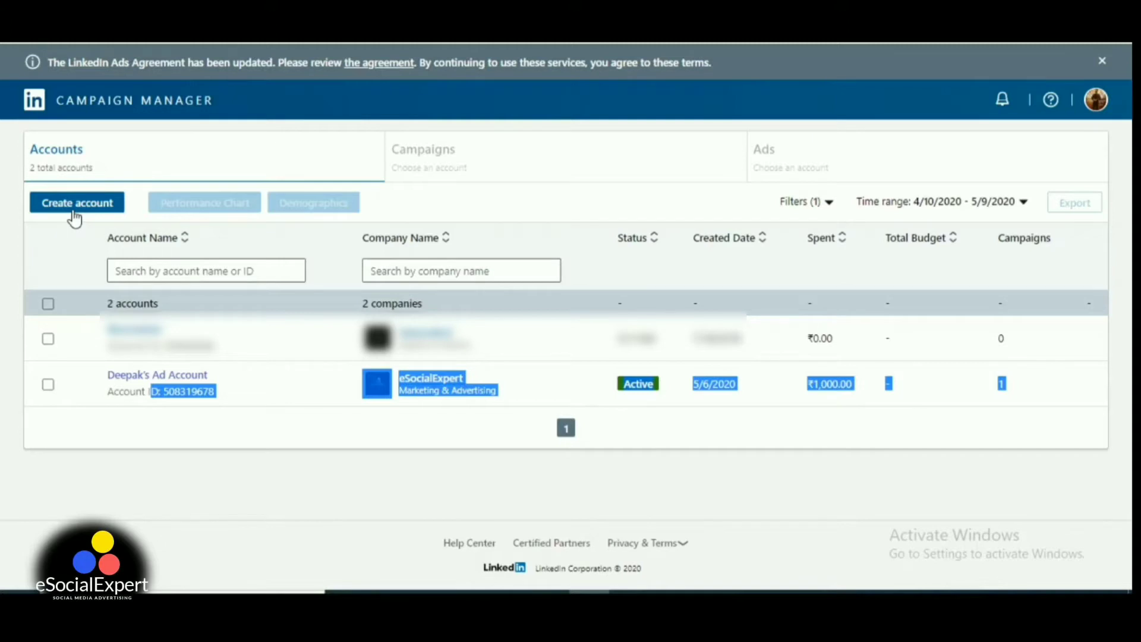
{"action": "mouse_move", "coordinate": [166, 380]}
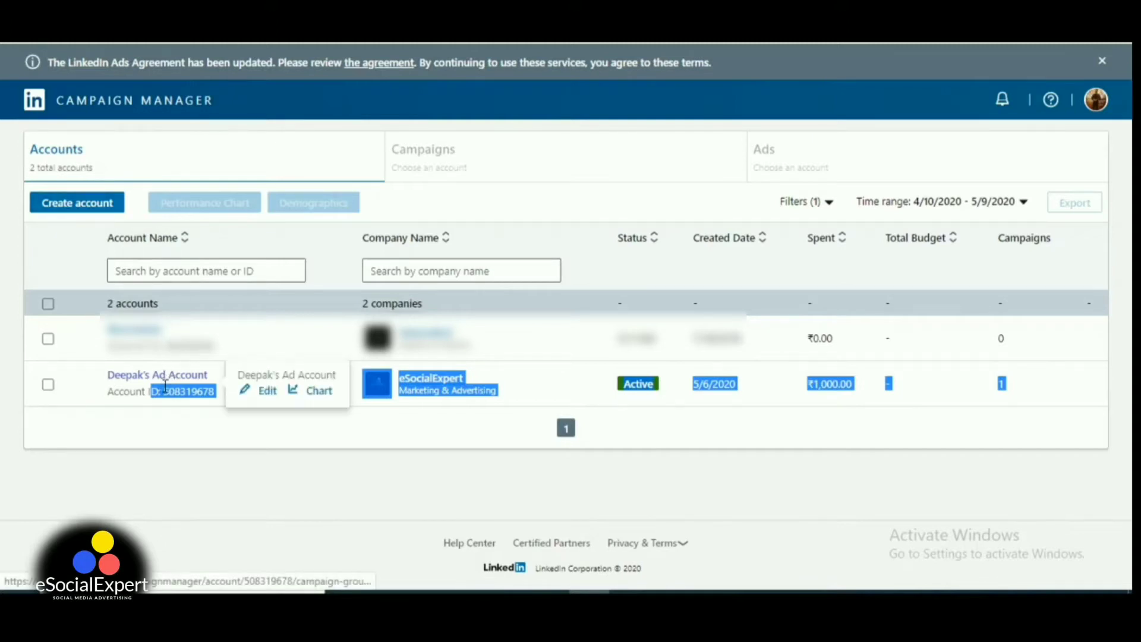
{"action": "left_click", "coordinate": [160, 417]}
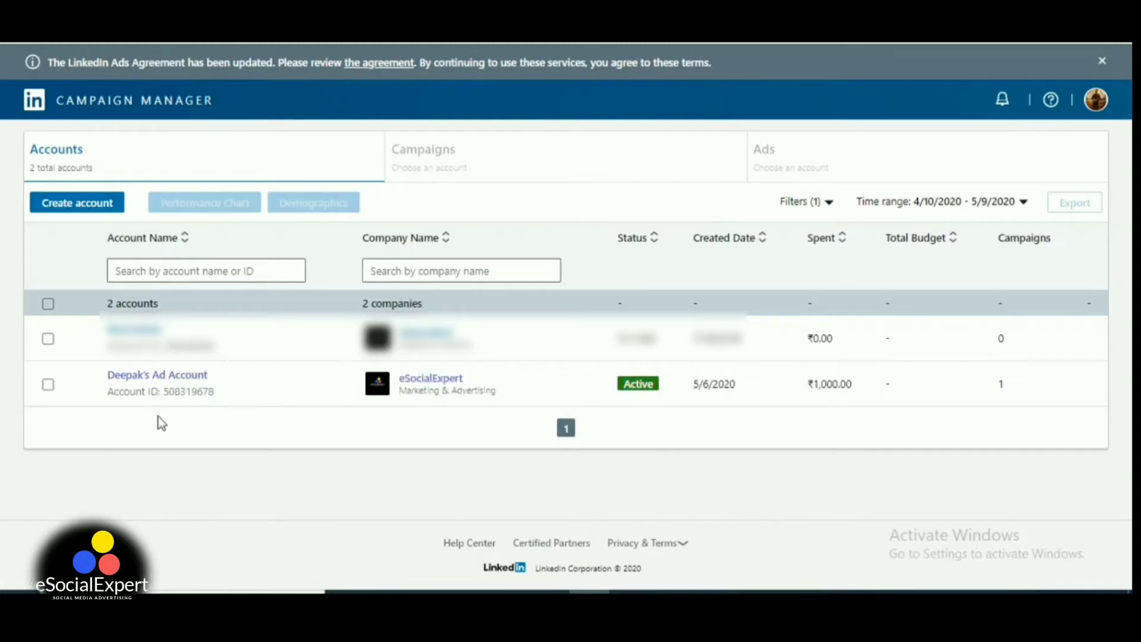
Step: Start a new ad account in India, Rupee (INR) associated with the eSocialExpert page, and close the form without saving
{"action": "left_click", "coordinate": [104, 208]}
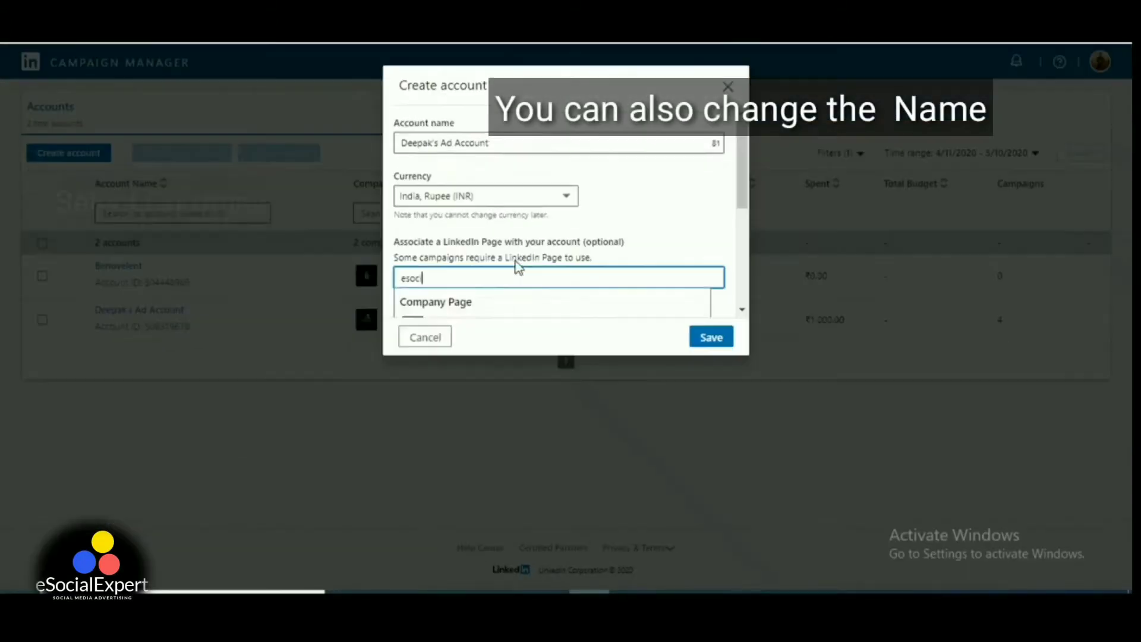
{"action": "scroll", "coordinate": [517, 264], "scroll_direction": "down", "scroll_amount": 2}
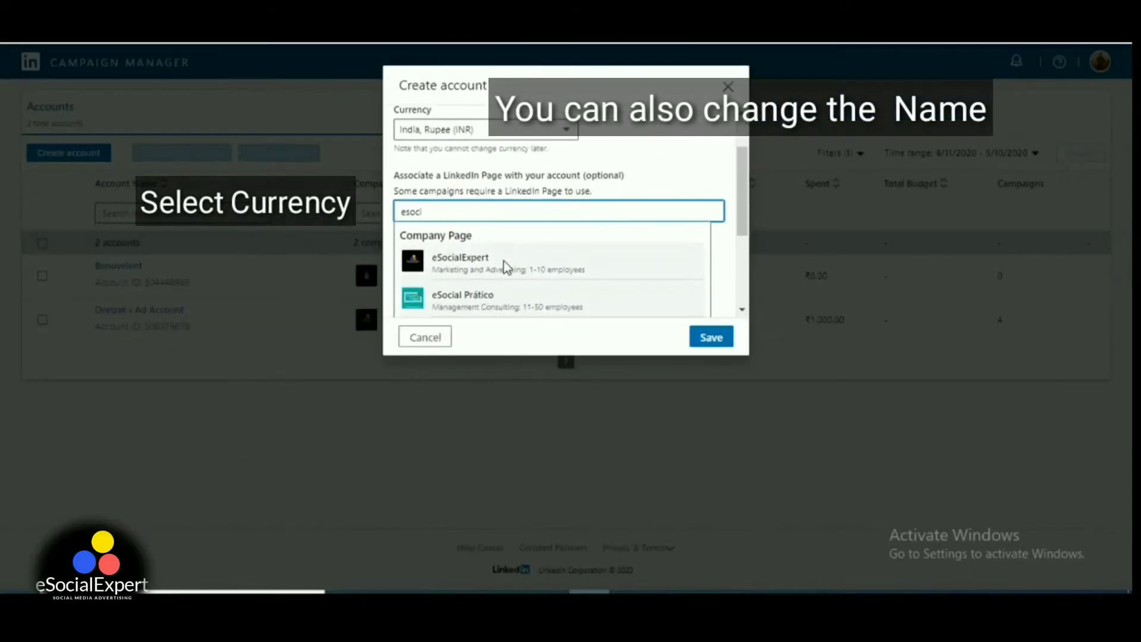
{"action": "left_click", "coordinate": [503, 266]}
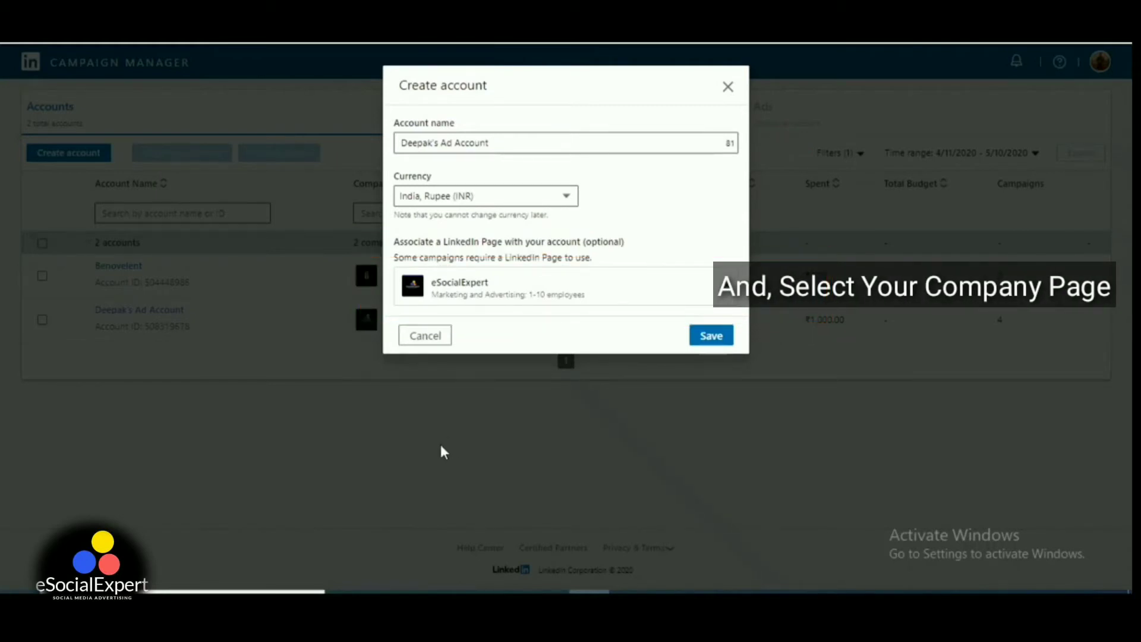
{"action": "left_click", "coordinate": [728, 88]}
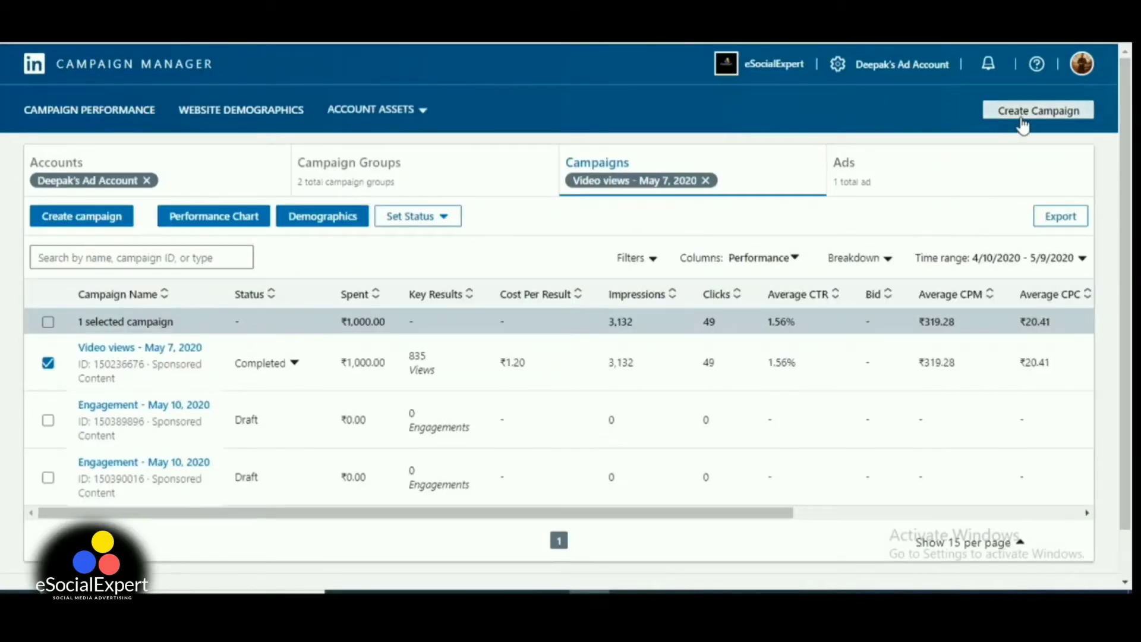
Step: Create a new campaign in the ad account with Engagement as its objective
{"action": "left_click", "coordinate": [1022, 113]}
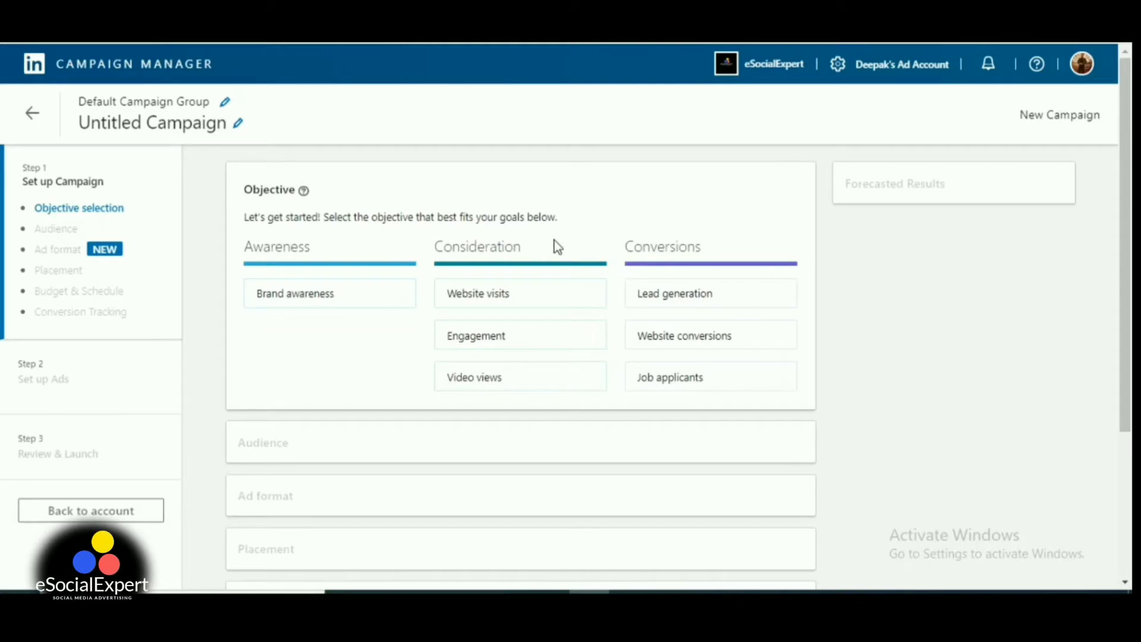
{"action": "left_click", "coordinate": [496, 336]}
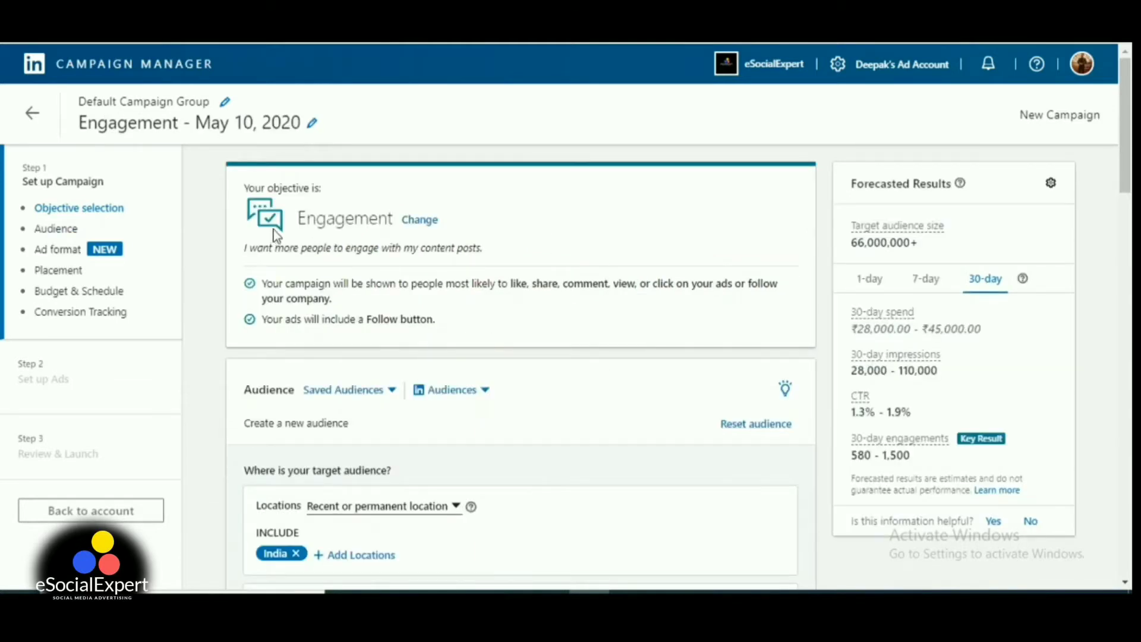
{"action": "left_click_drag", "start_coordinate": [273, 229], "coordinate": [394, 226]}
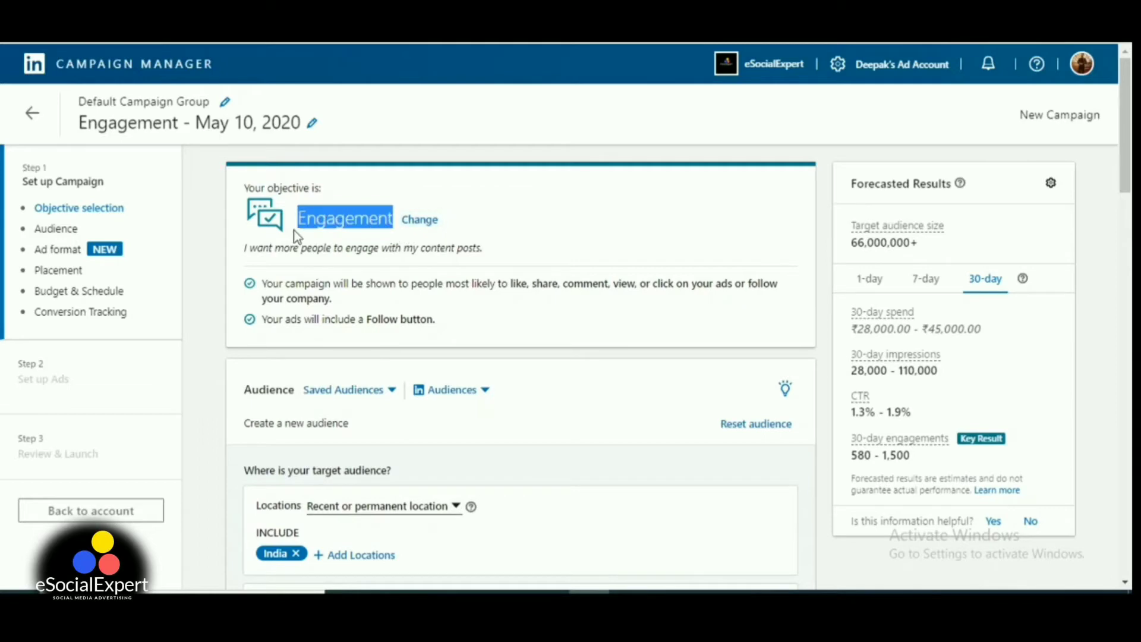
{"action": "left_click", "coordinate": [318, 202]}
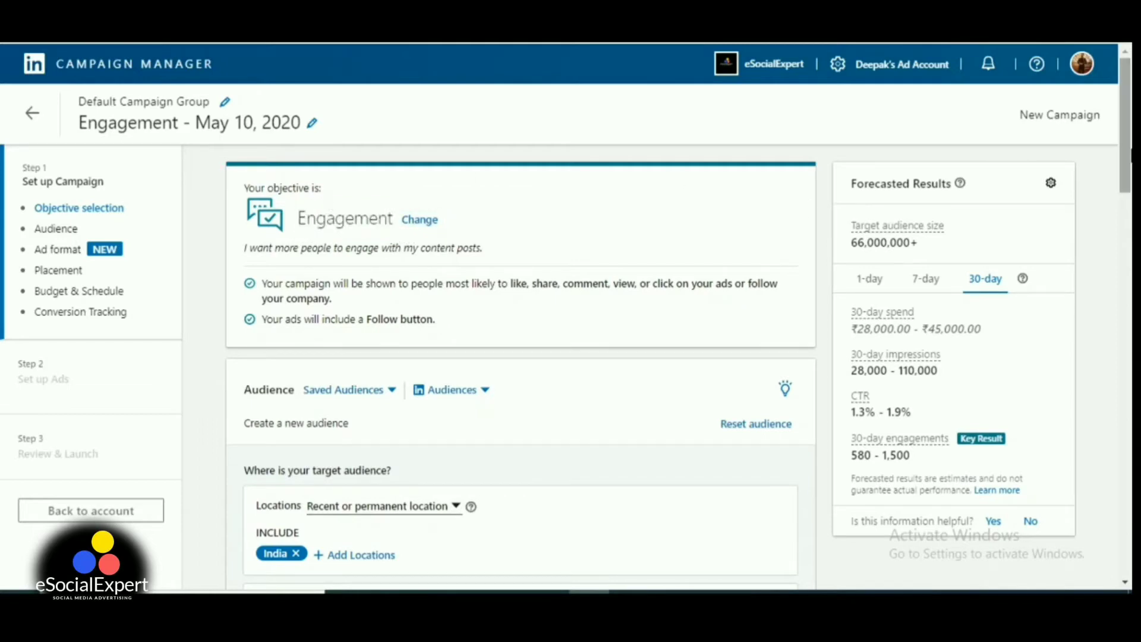
Step: Search the audience's included locations for "delhi" and "west", and clear the search without adding a location
{"action": "scroll", "coordinate": [1126, 179], "scroll_direction": "down", "scroll_amount": 3}
{"action": "scroll", "coordinate": [678, 344], "scroll_direction": "down", "scroll_amount": 1}
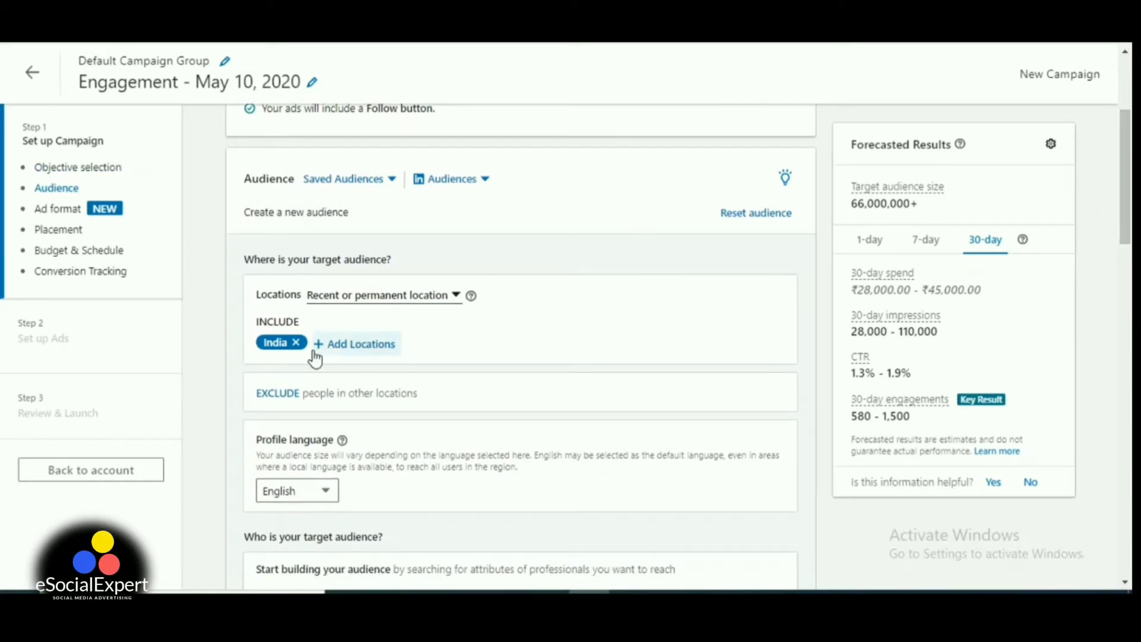
{"action": "left_click", "coordinate": [391, 345]}
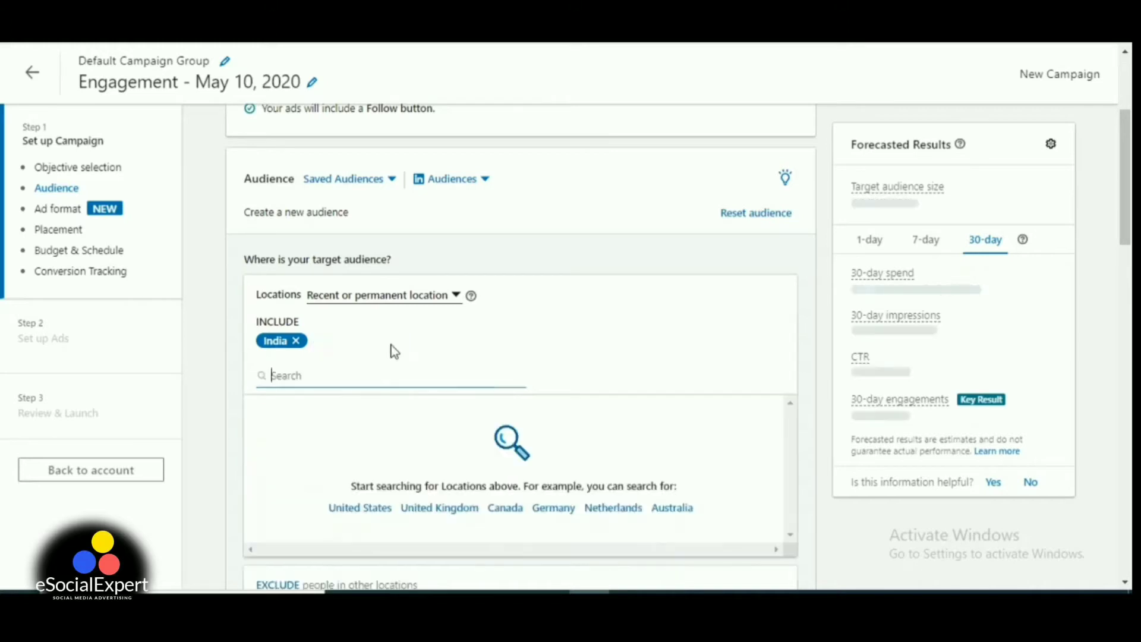
{"action": "type", "text": "delhi"}
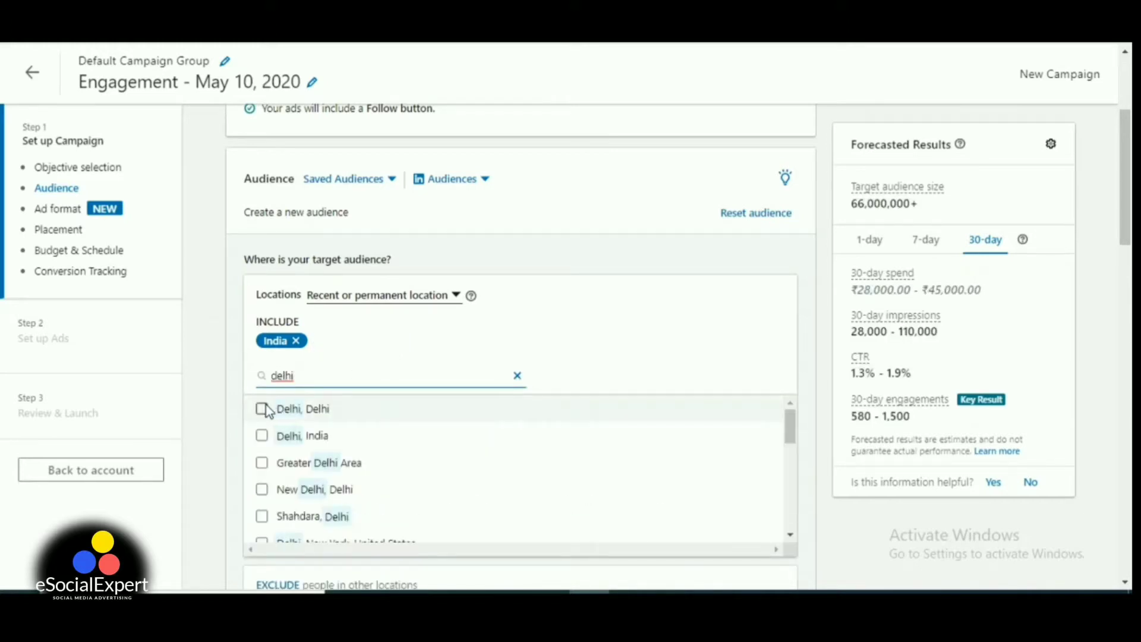
{"action": "double_click", "coordinate": [315, 381]}
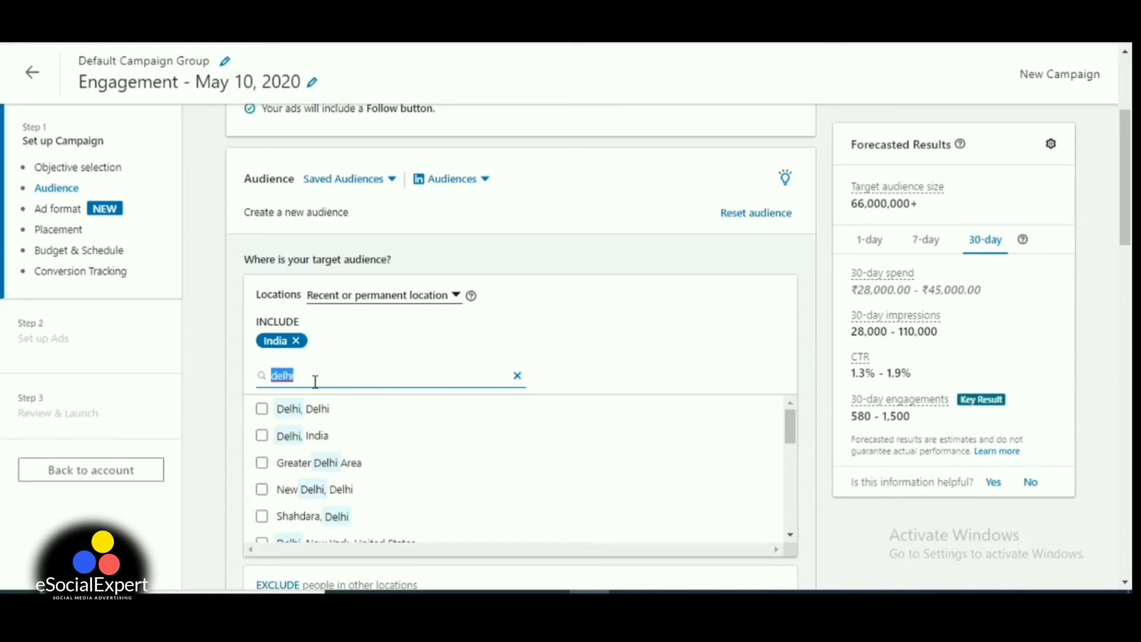
{"action": "type", "text": "west"}
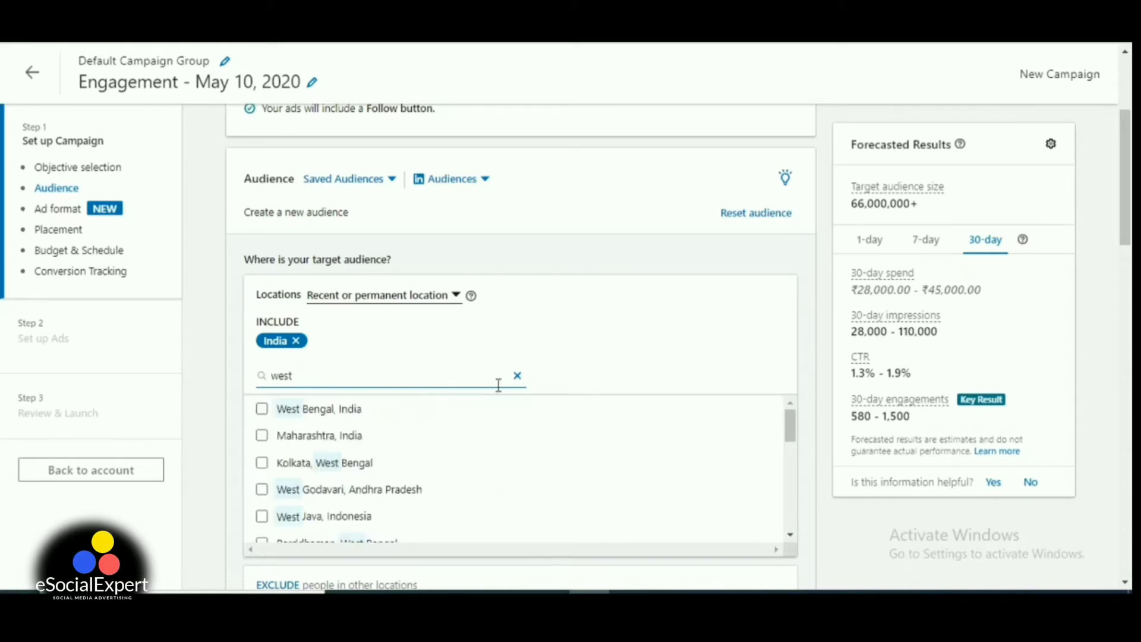
{"action": "left_click", "coordinate": [560, 364]}
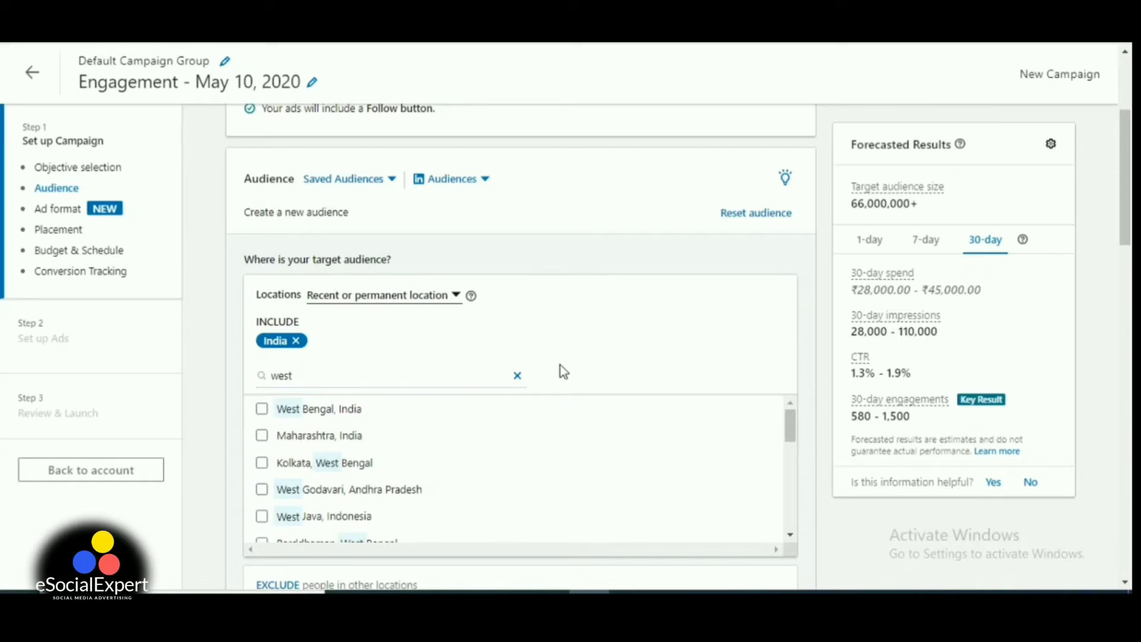
{"action": "left_click", "coordinate": [517, 375]}
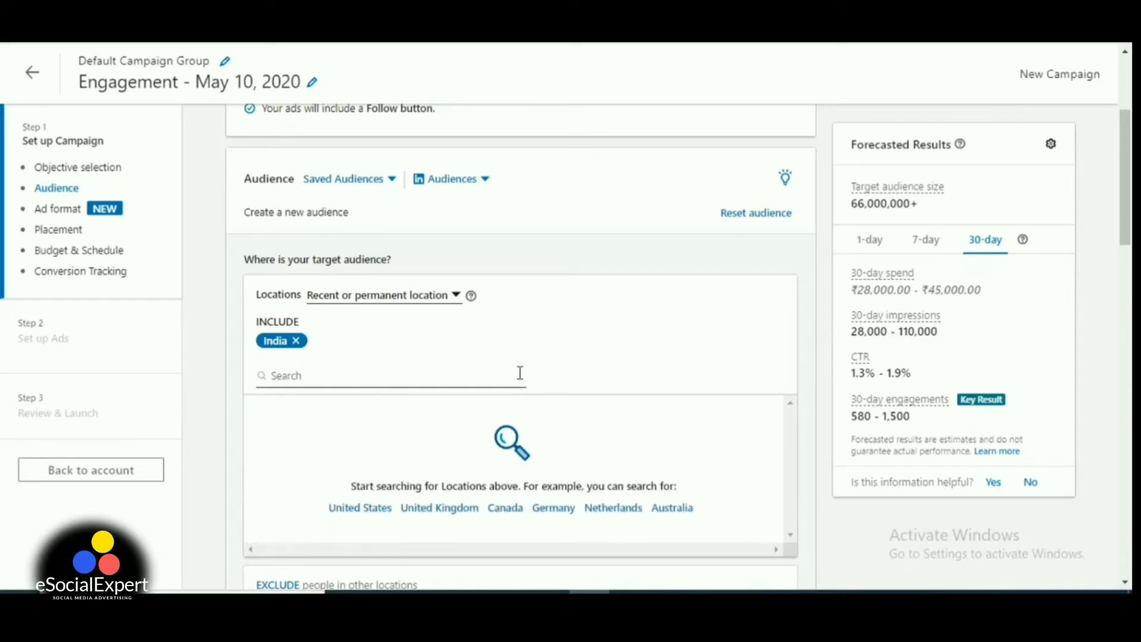
Step: Search the target audience attributes for "regional sales" and include the job title Regional Sales Manager
{"action": "left_click_drag", "start_coordinate": [1127, 225], "coordinate": [1127, 309]}
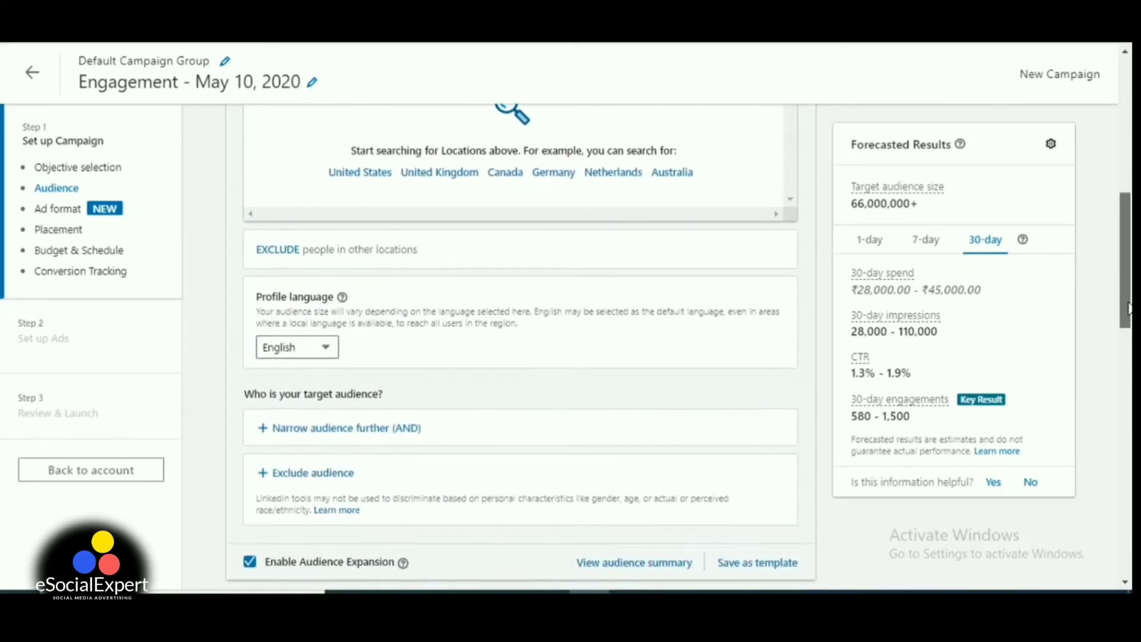
{"action": "left_click", "coordinate": [350, 428]}
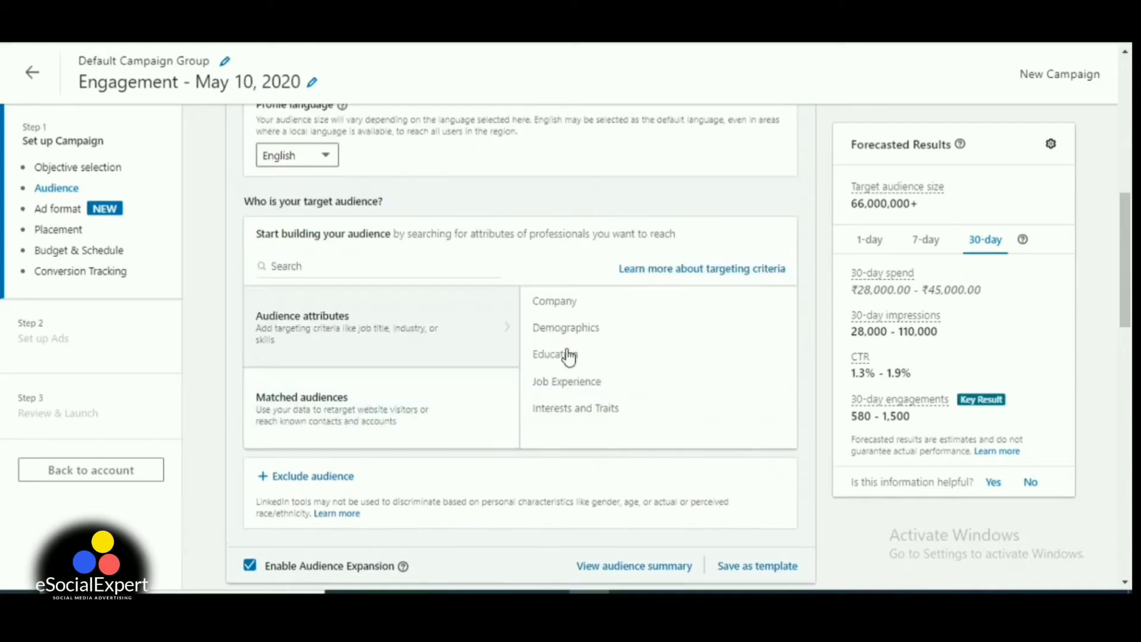
{"action": "left_click", "coordinate": [321, 266]}
{"action": "type", "text": "a"}
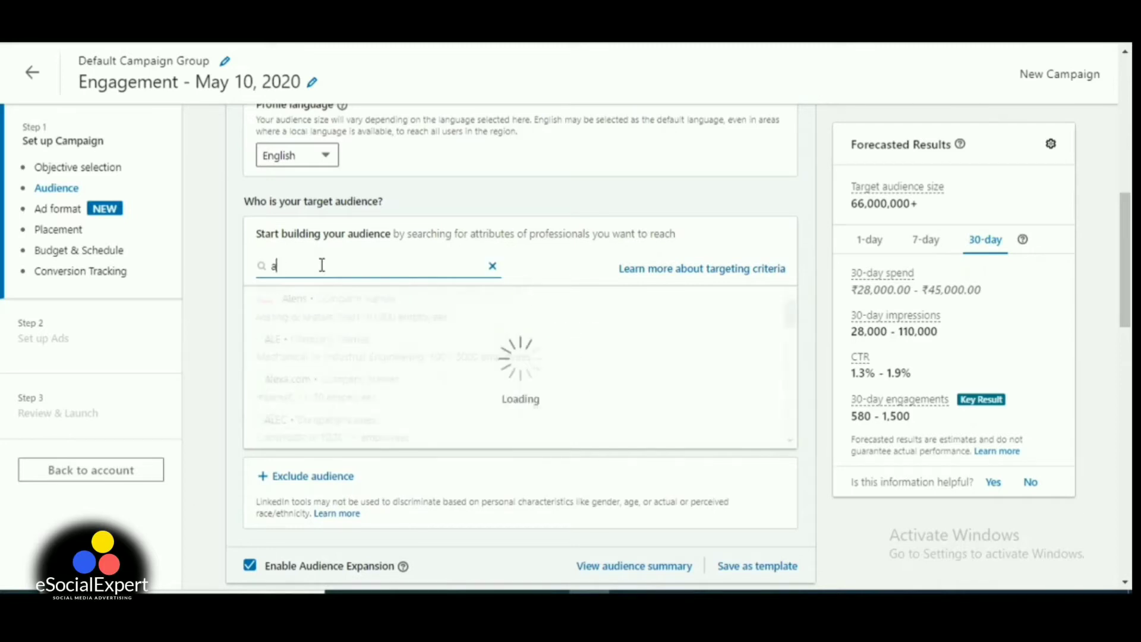
{"action": "key", "text": "BackSpace"}
{"action": "type", "text": "sales"}
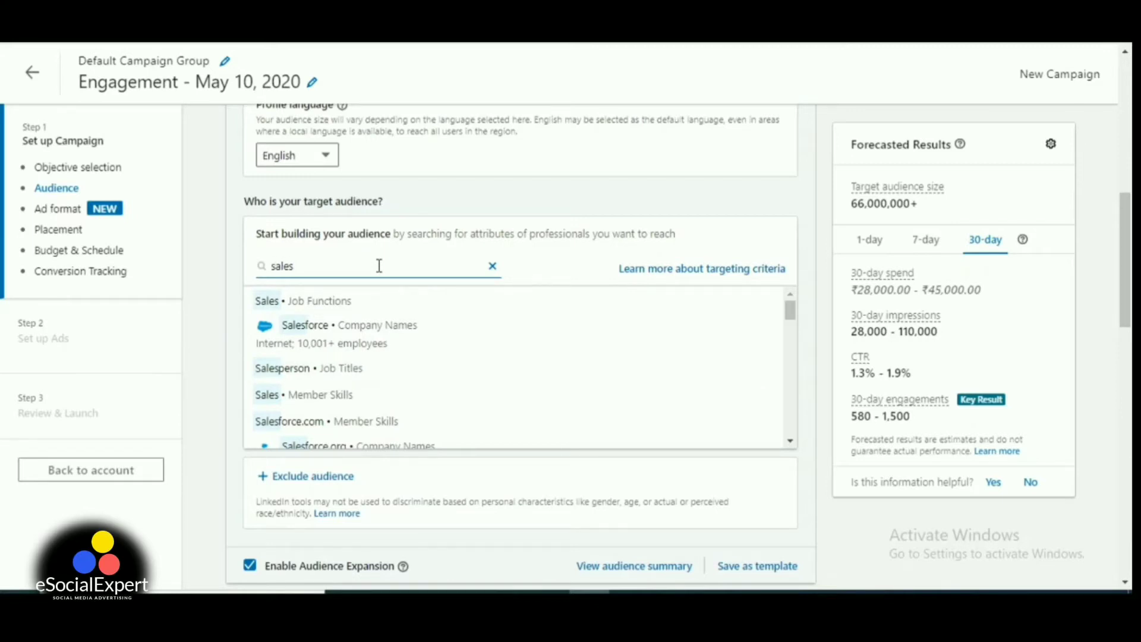
{"action": "key", "text": "Home"}
{"action": "type", "text": "region"}
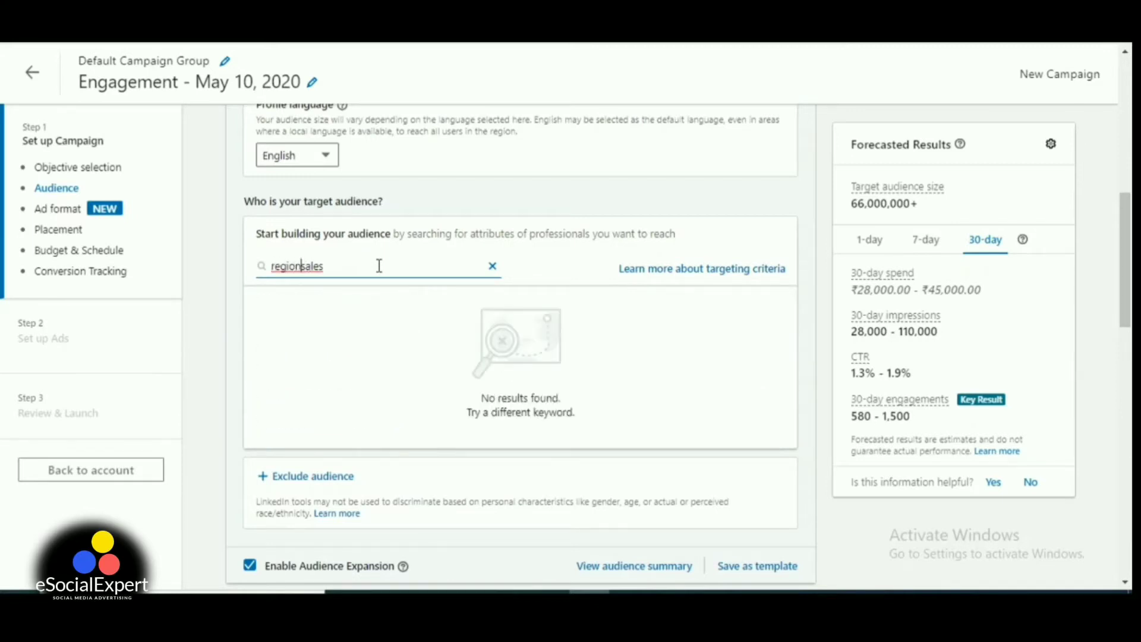
{"action": "type", "text": "al"}
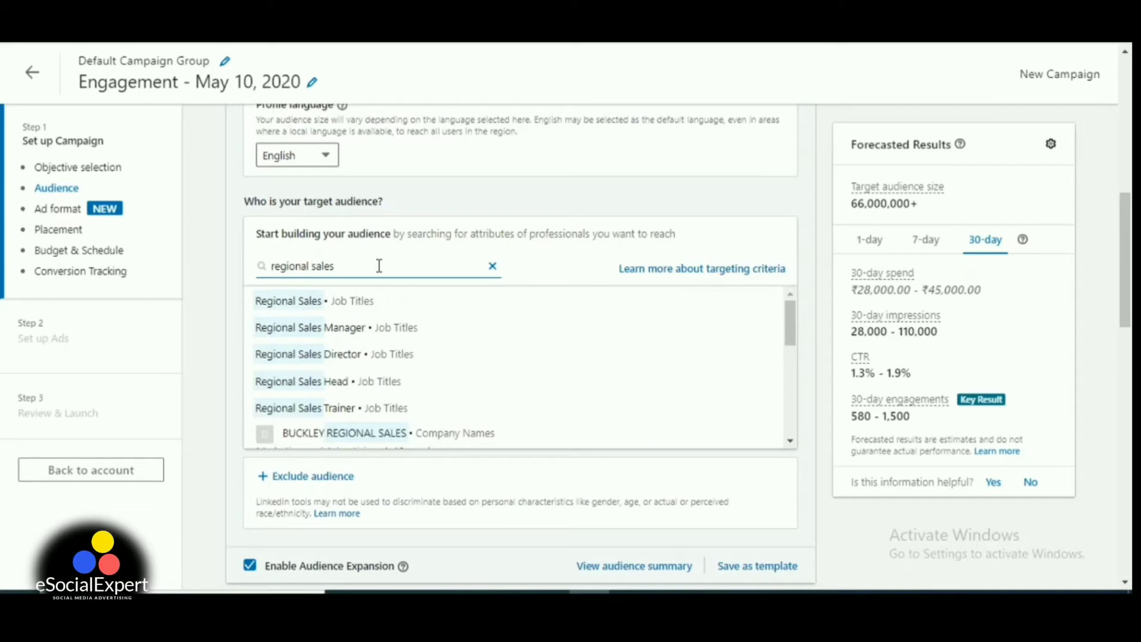
{"action": "left_click", "coordinate": [351, 328]}
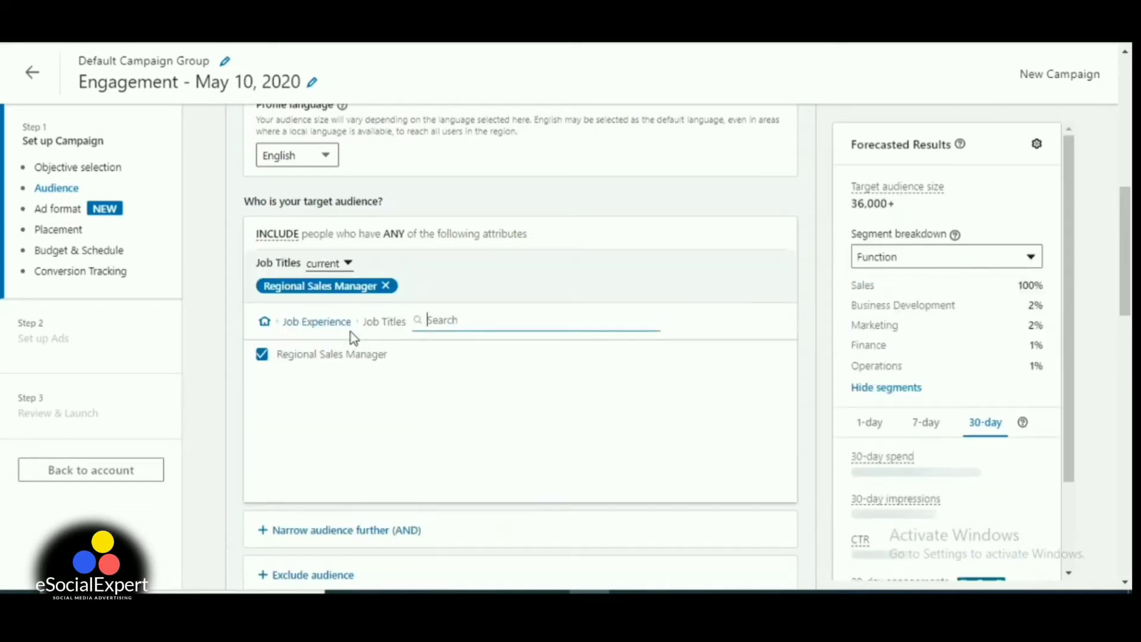
Step: Search the audience's job titles for "regional", look through the matching titles, and clear the search
{"action": "type", "text": "reg"}
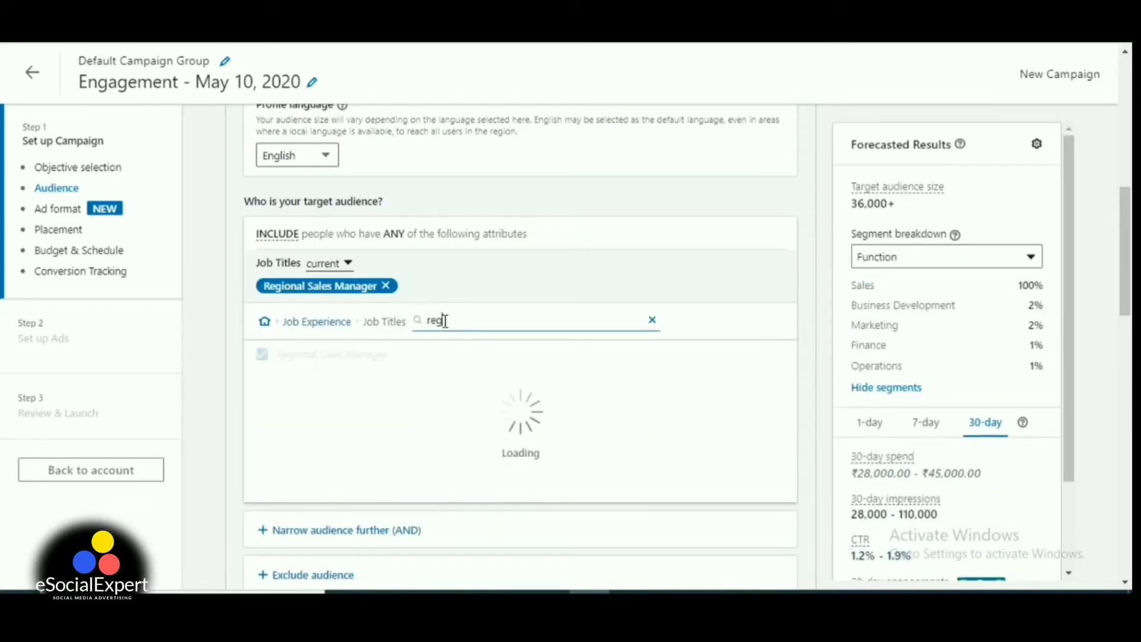
{"action": "type", "text": "ional"}
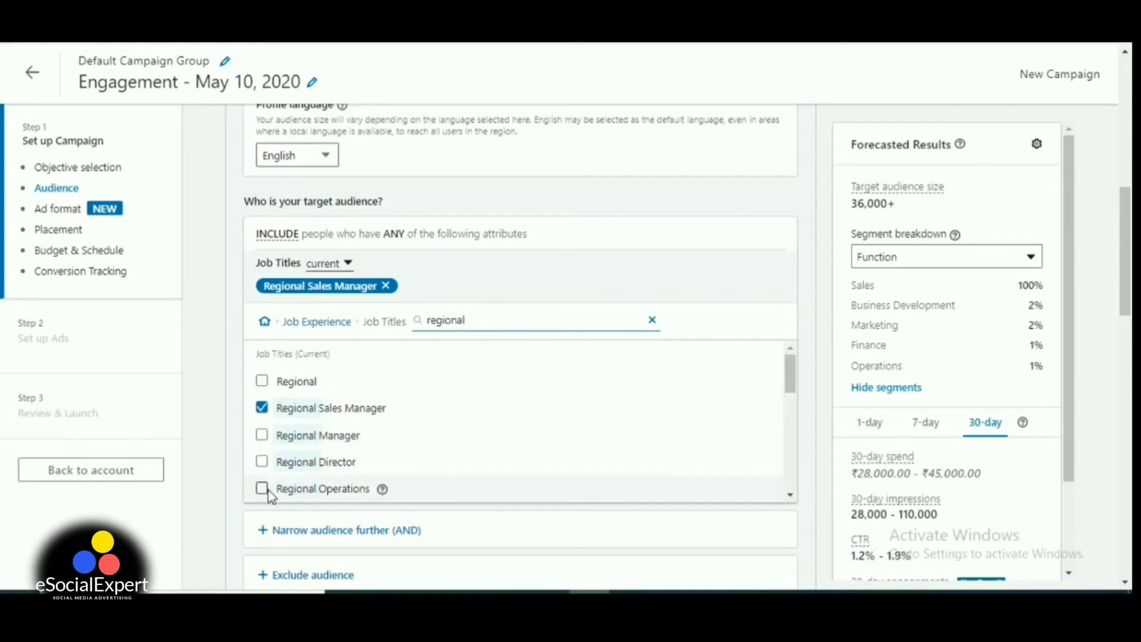
{"action": "left_click_drag", "start_coordinate": [792, 377], "coordinate": [798, 435]}
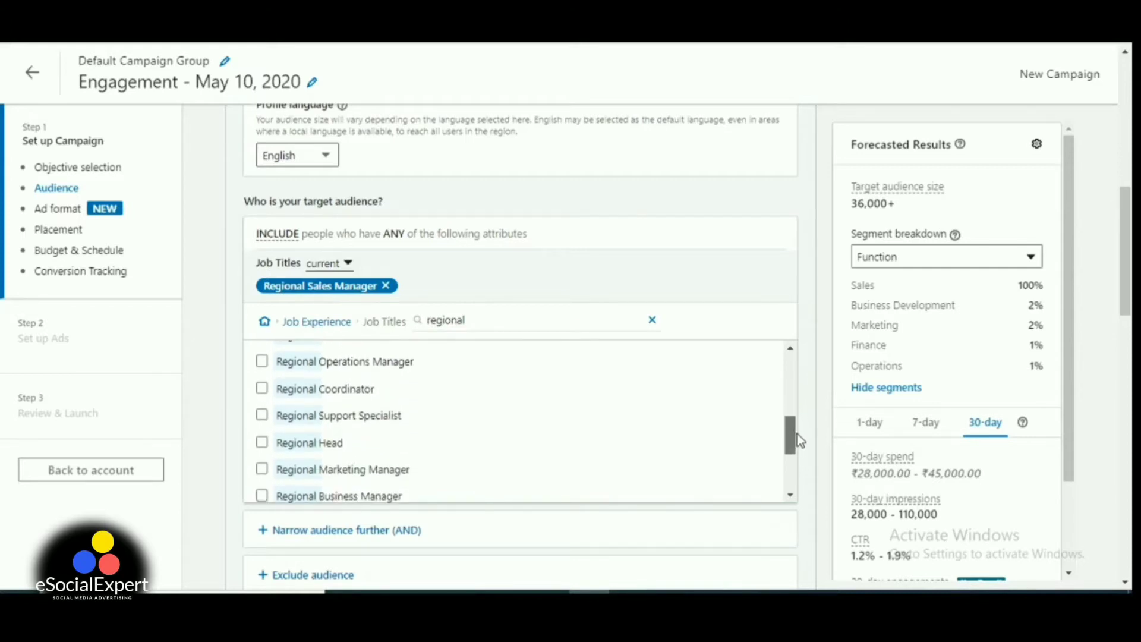
{"action": "left_click", "coordinate": [652, 321]}
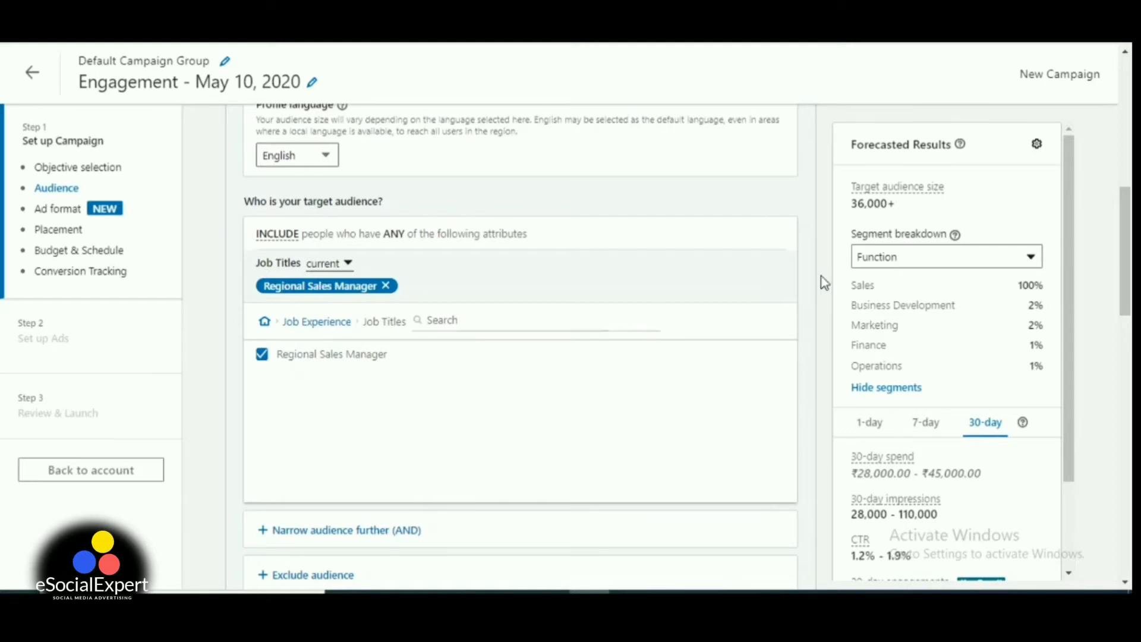
Step: Choose Video ad as the campaign's ad format
{"action": "left_click_drag", "start_coordinate": [1130, 237], "coordinate": [1130, 332]}
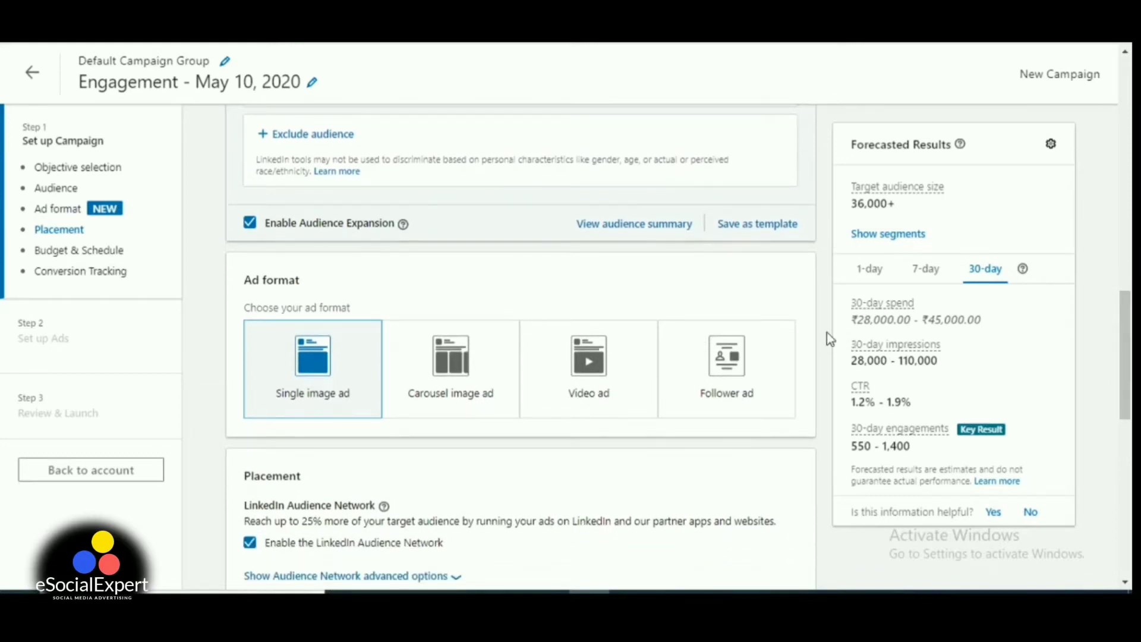
{"action": "left_click", "coordinate": [615, 381]}
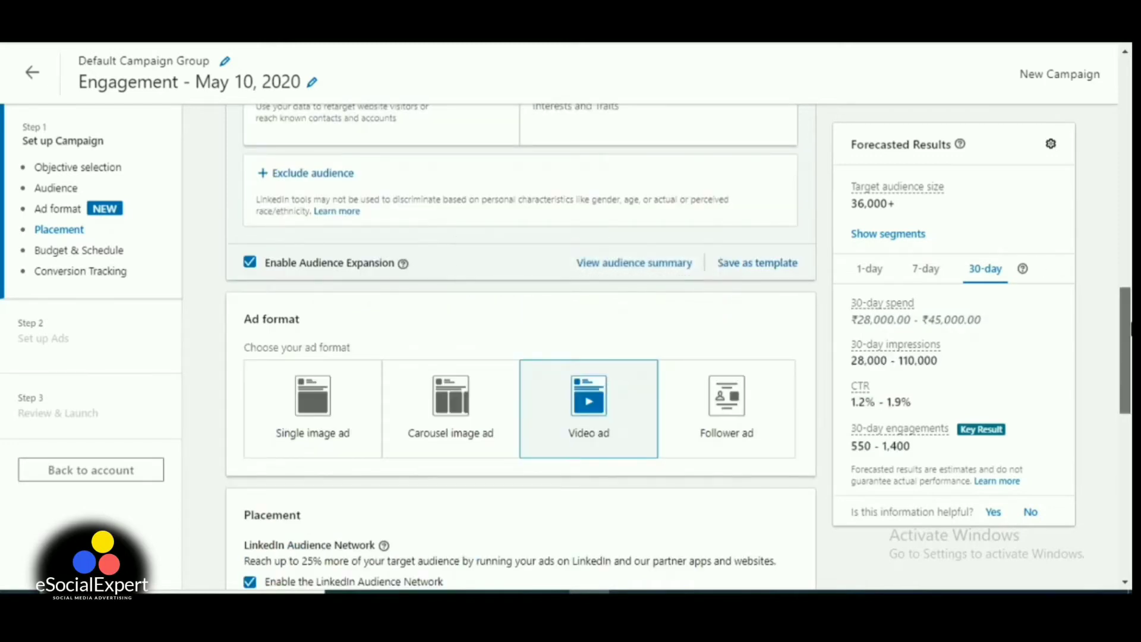
Step: Try a daily budget of ₹100 for the campaign while keeping the daily budget option
{"action": "left_click_drag", "start_coordinate": [1131, 334], "coordinate": [1130, 451]}
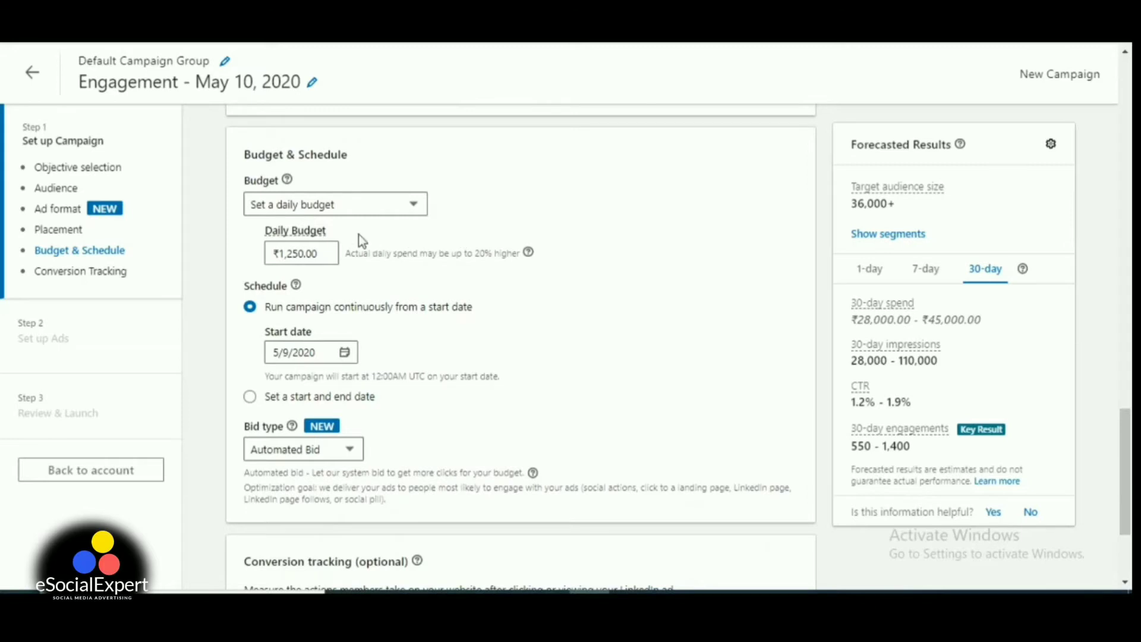
{"action": "left_click", "coordinate": [413, 212]}
{"action": "left_click", "coordinate": [413, 212]}
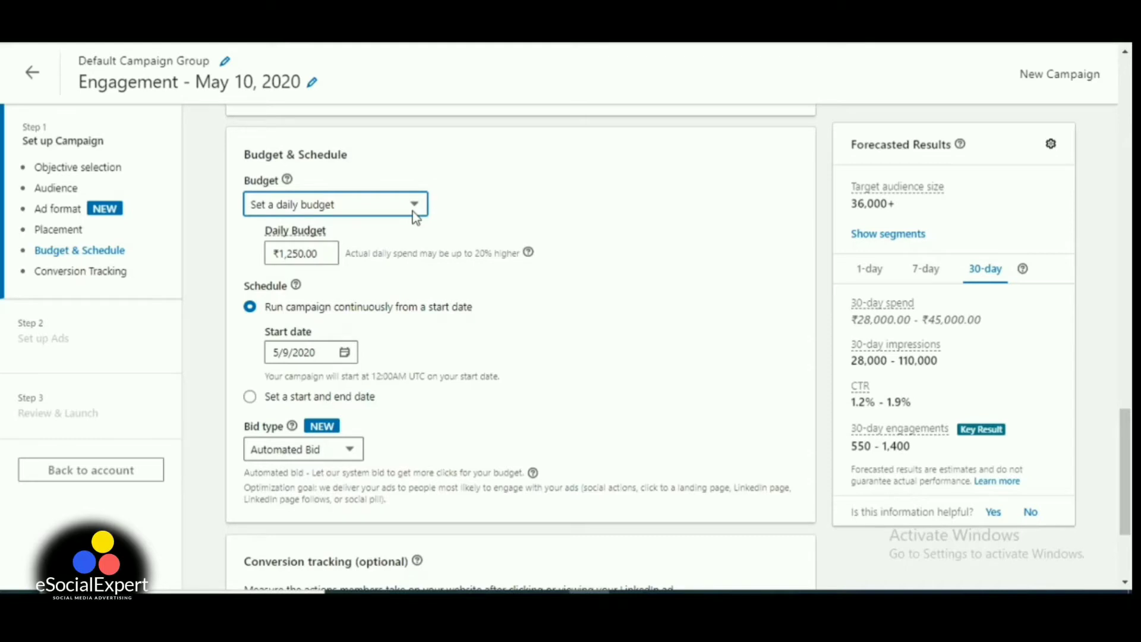
{"action": "left_click", "coordinate": [323, 248]}
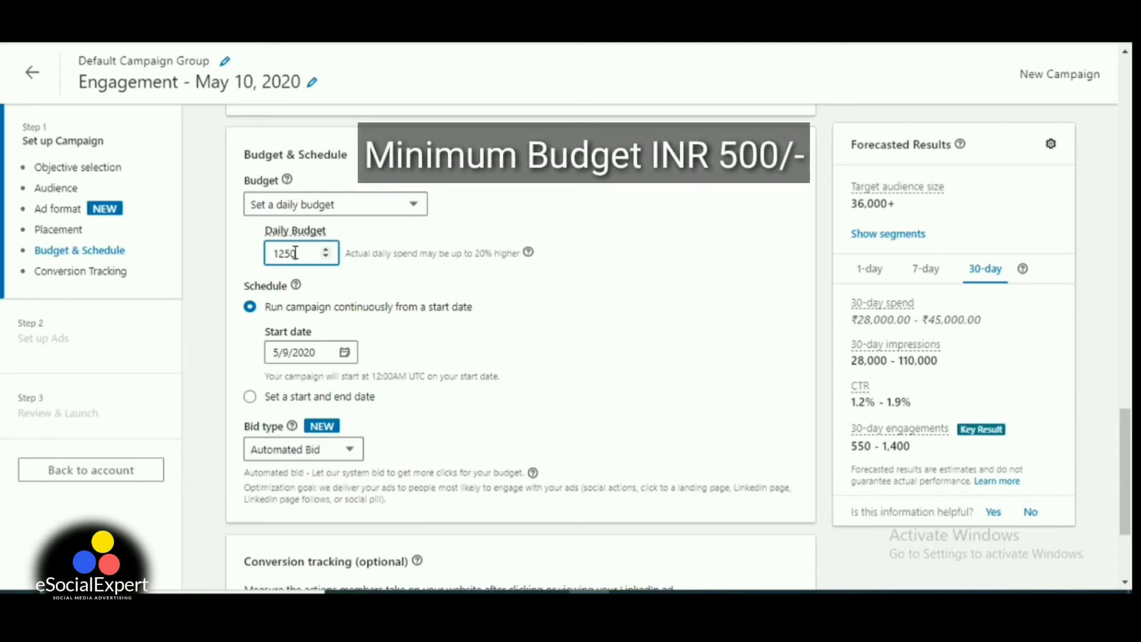
{"action": "double_click", "coordinate": [296, 253]}
{"action": "type", "text": "100"}
{"action": "left_click", "coordinate": [438, 303]}
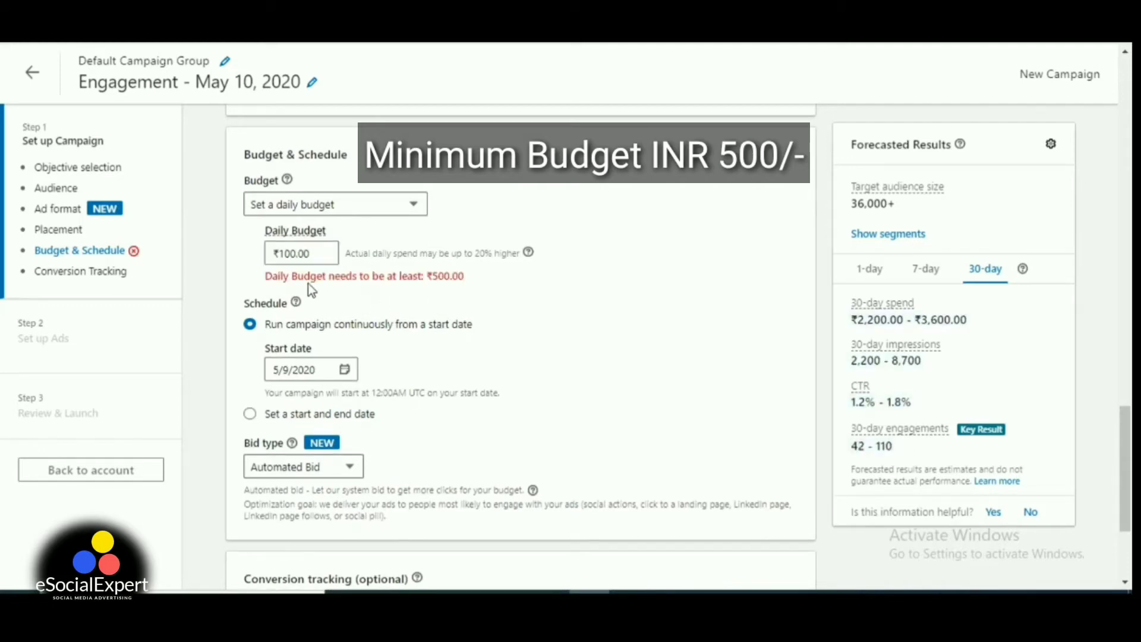
{"action": "left_click_drag", "start_coordinate": [265, 276], "coordinate": [447, 286]}
{"action": "left_click", "coordinate": [532, 283]}
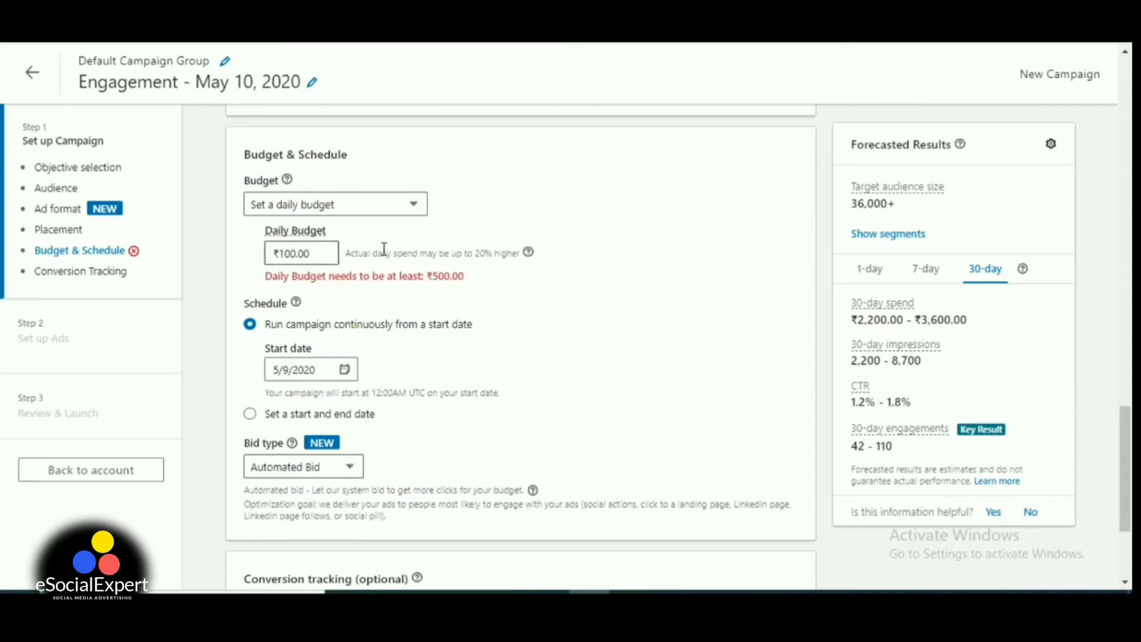
Step: Switch the campaign to both a daily and total budget, and set the daily budget to ₹500
{"action": "left_click", "coordinate": [404, 213]}
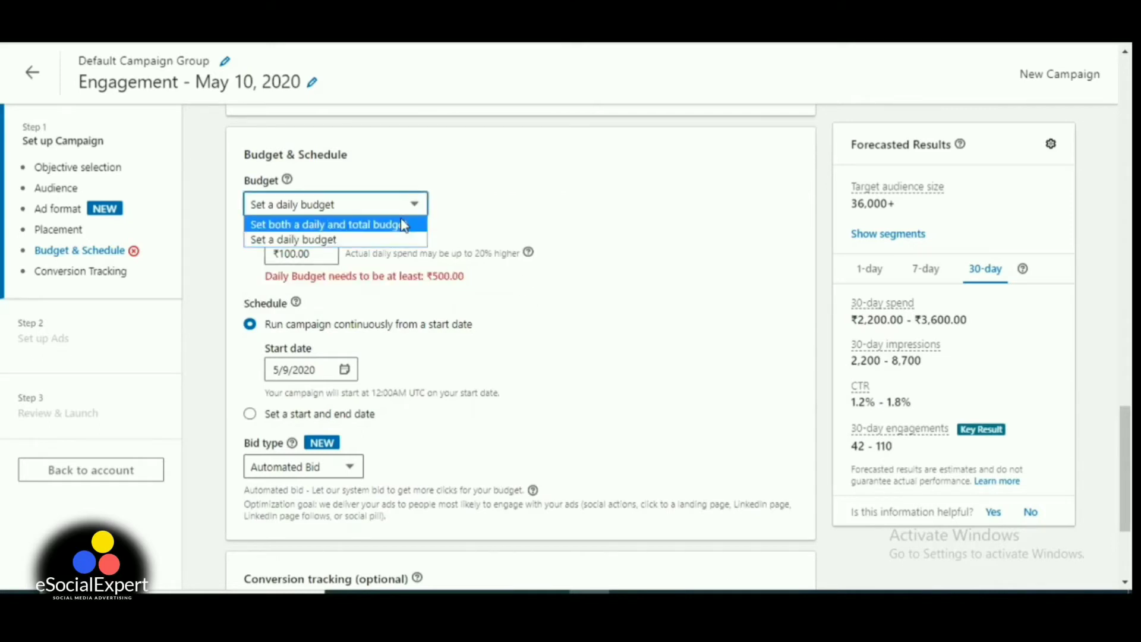
{"action": "left_click", "coordinate": [402, 224]}
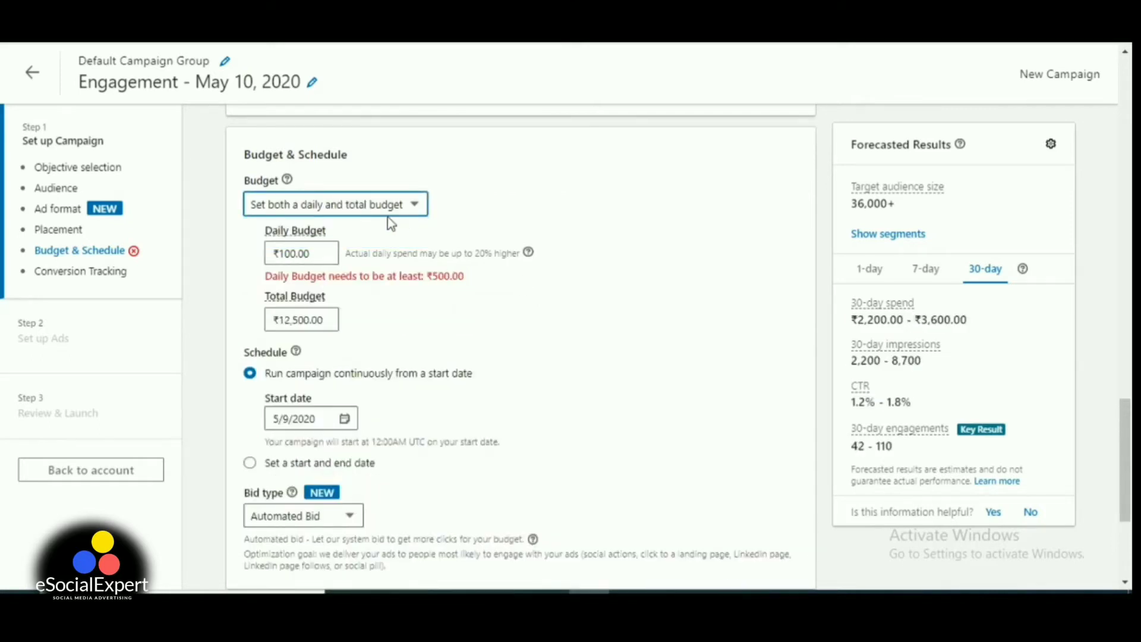
{"action": "left_click", "coordinate": [304, 259]}
{"action": "double_click", "coordinate": [303, 259]}
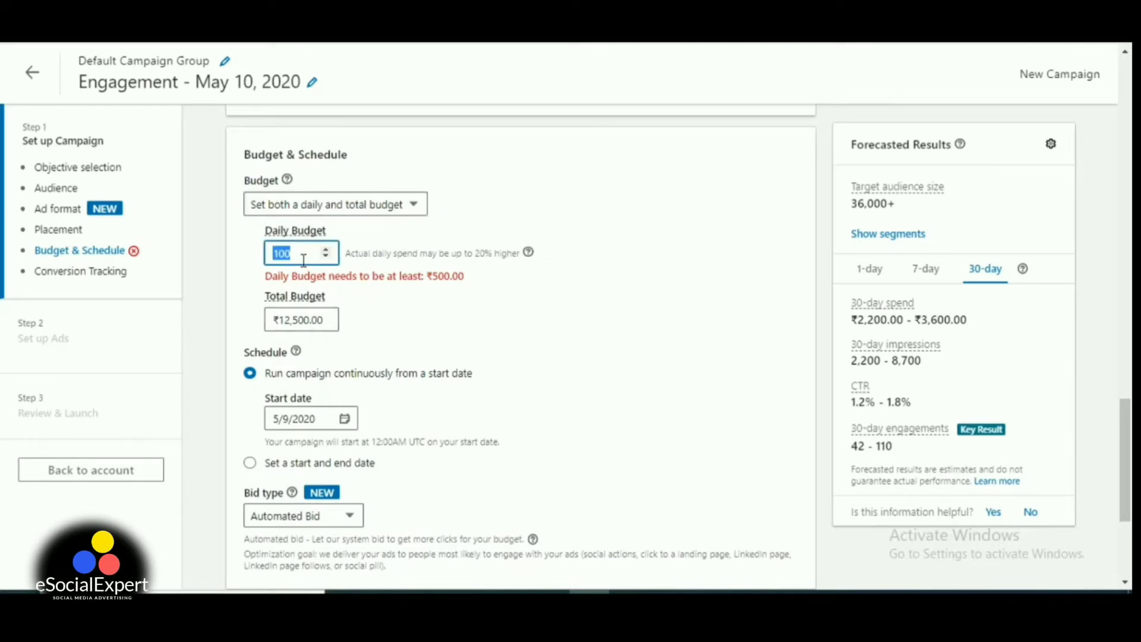
{"action": "type", "text": "500"}
Step: Set the campaign's total budget to ₹10,000
{"action": "left_click", "coordinate": [326, 315]}
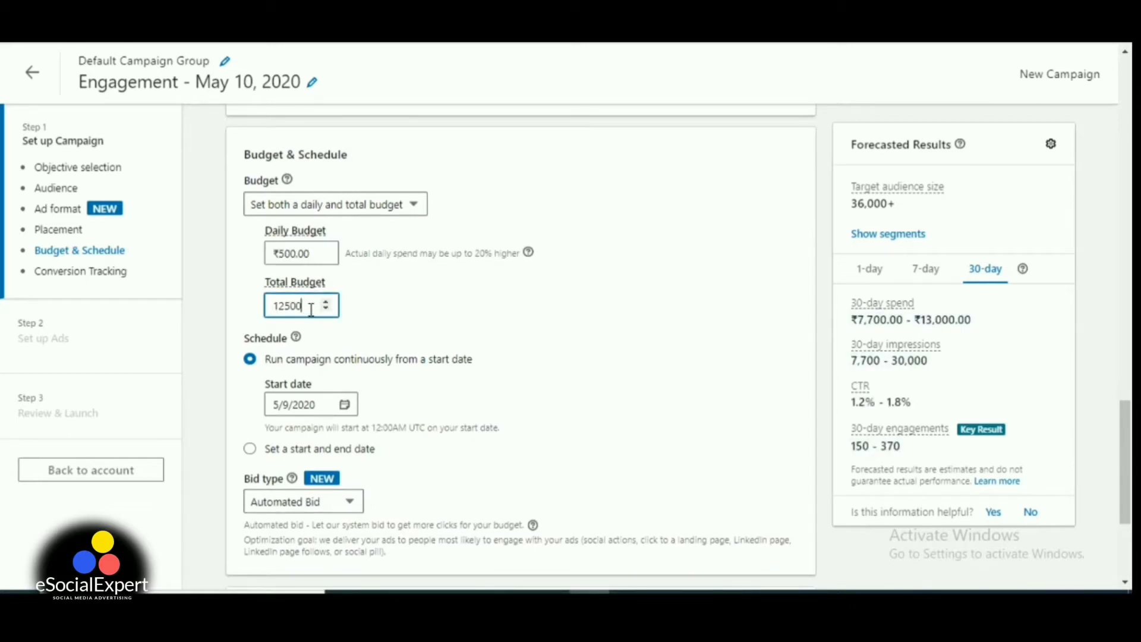
{"action": "key", "text": "BackSpace"}
{"action": "key", "text": "BackSpace"}
{"action": "key", "text": "BackSpace"}
{"action": "key", "text": "BackSpace"}
{"action": "type", "text": "0000"}
{"action": "left_click", "coordinate": [397, 306]}
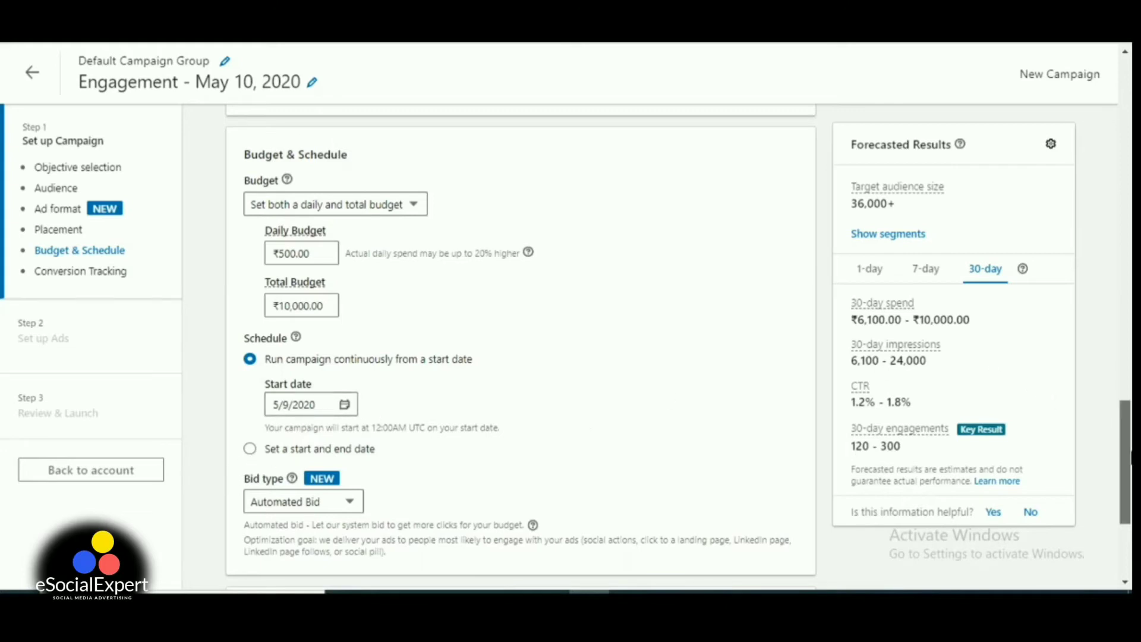
Step: Set the bid type to Target CPC Bid with a target cost of ₹10 per click
{"action": "mouse_move", "coordinate": [1130, 451]}
{"action": "left_mouse_down"}
{"action": "mouse_move", "coordinate": [1130, 480]}
{"action": "mouse_move", "coordinate": [1130, 462]}
{"action": "left_mouse_up"}
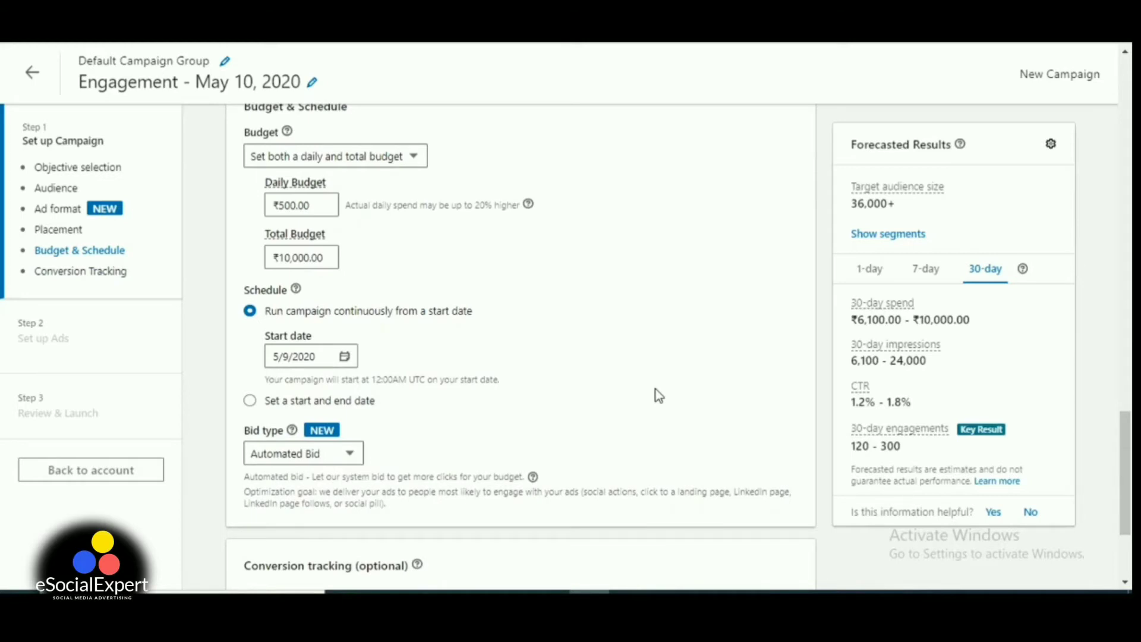
{"action": "left_click_drag", "start_coordinate": [1131, 443], "coordinate": [1131, 459]}
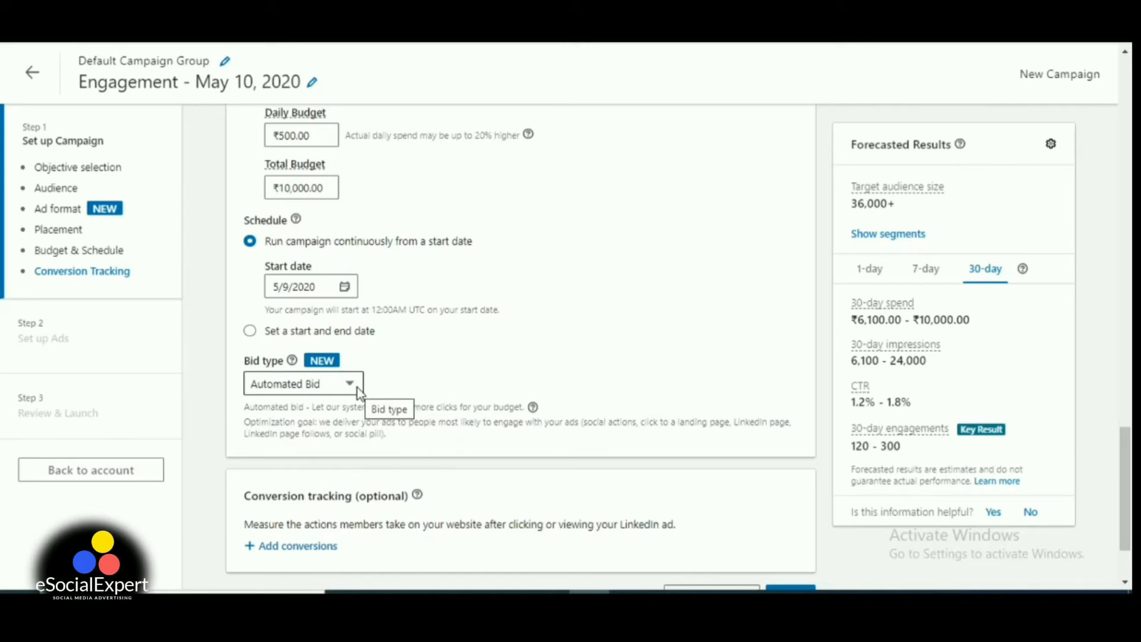
{"action": "left_click", "coordinate": [358, 387]}
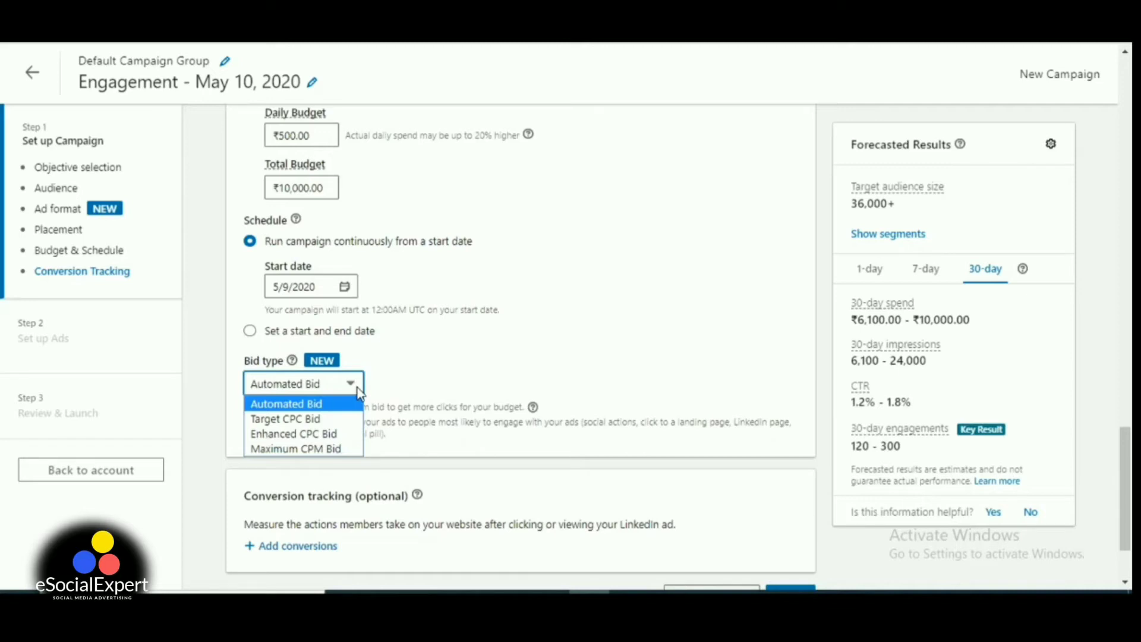
{"action": "left_click", "coordinate": [333, 420]}
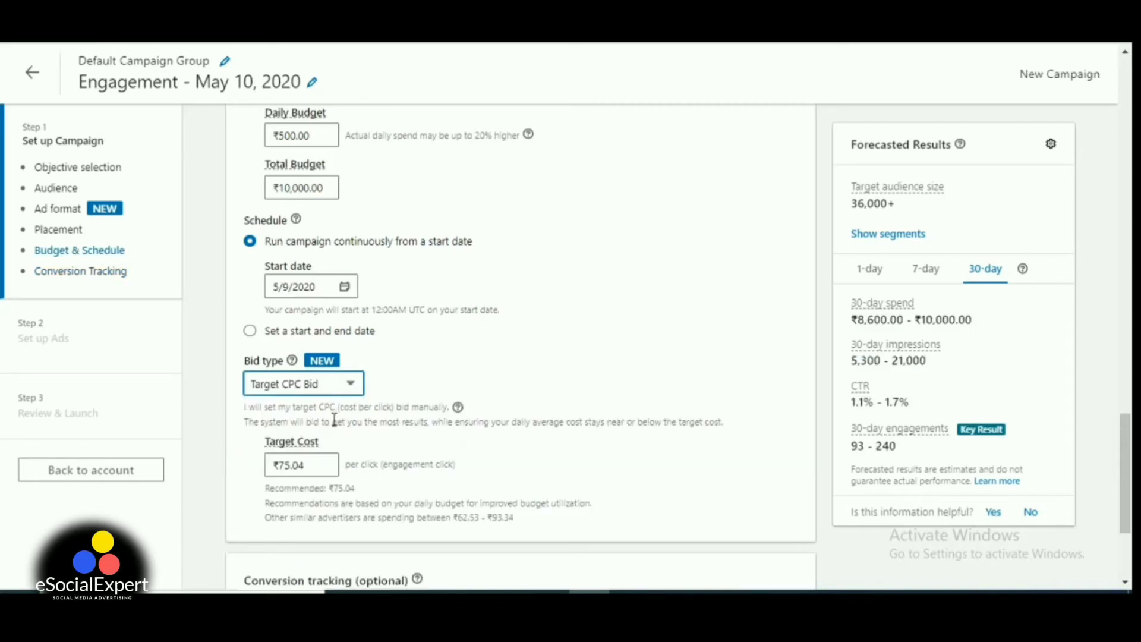
{"action": "left_click", "coordinate": [323, 470]}
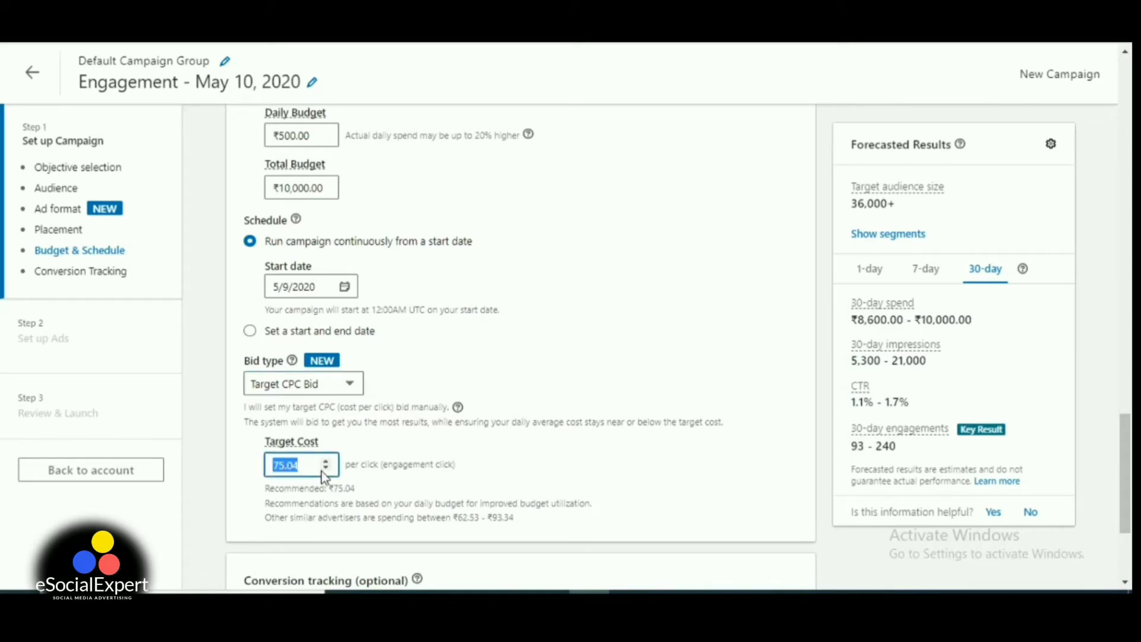
{"action": "type", "text": "10"}
{"action": "left_click", "coordinate": [377, 475]}
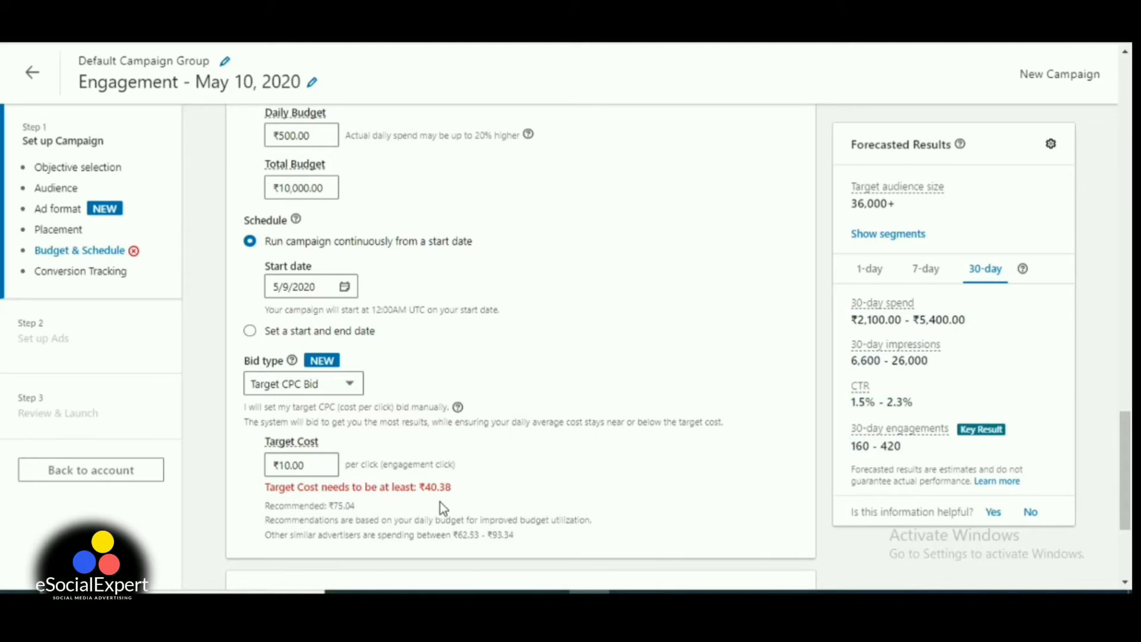
Step: Look through the available bid types and try Maximum CPM Bid for the campaign
{"action": "left_click", "coordinate": [353, 387]}
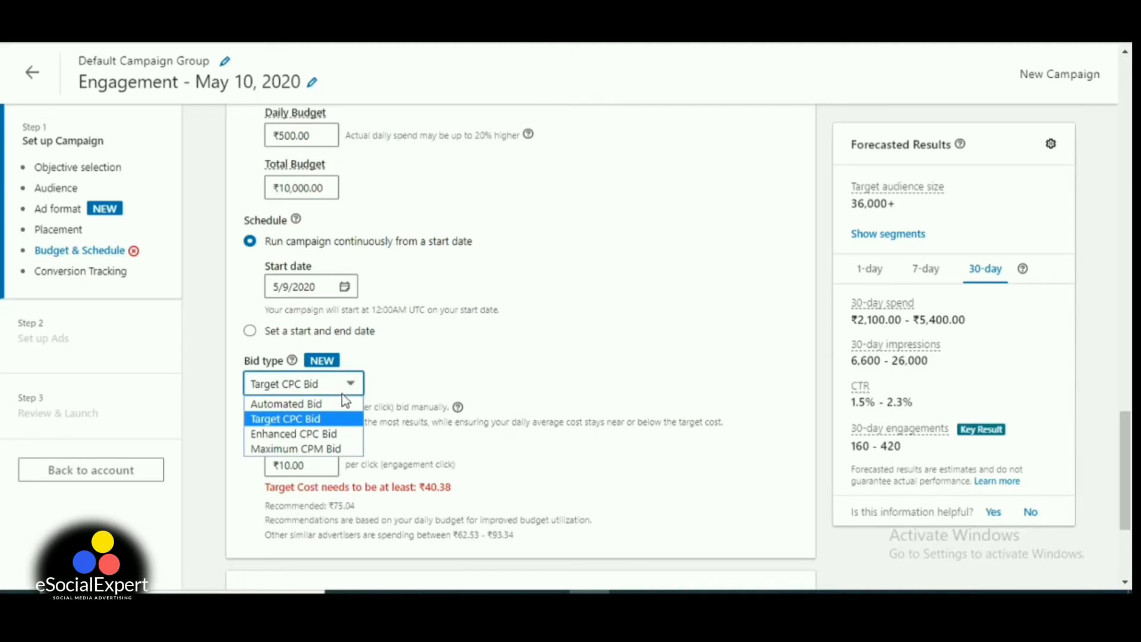
{"action": "left_click", "coordinate": [378, 393]}
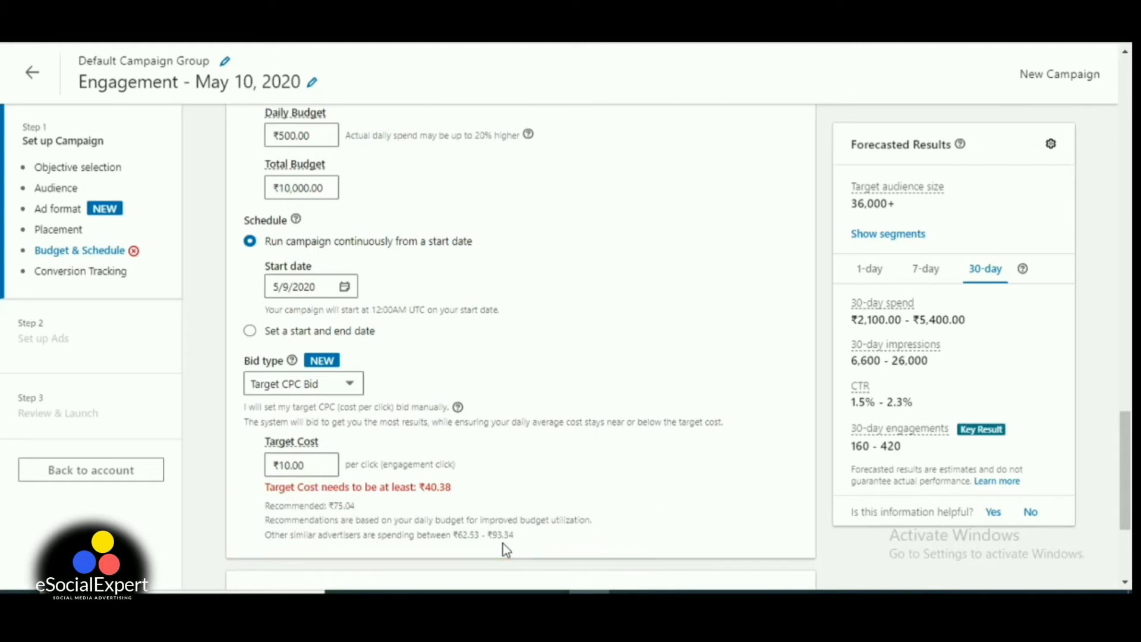
{"action": "left_click", "coordinate": [325, 472]}
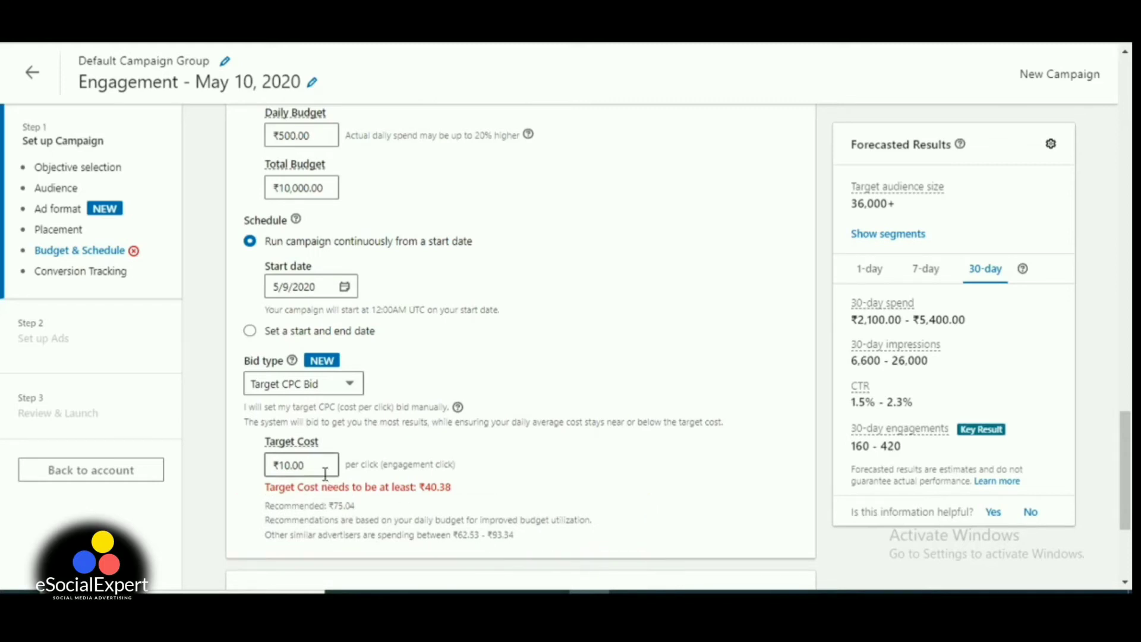
{"action": "left_click", "coordinate": [322, 386]}
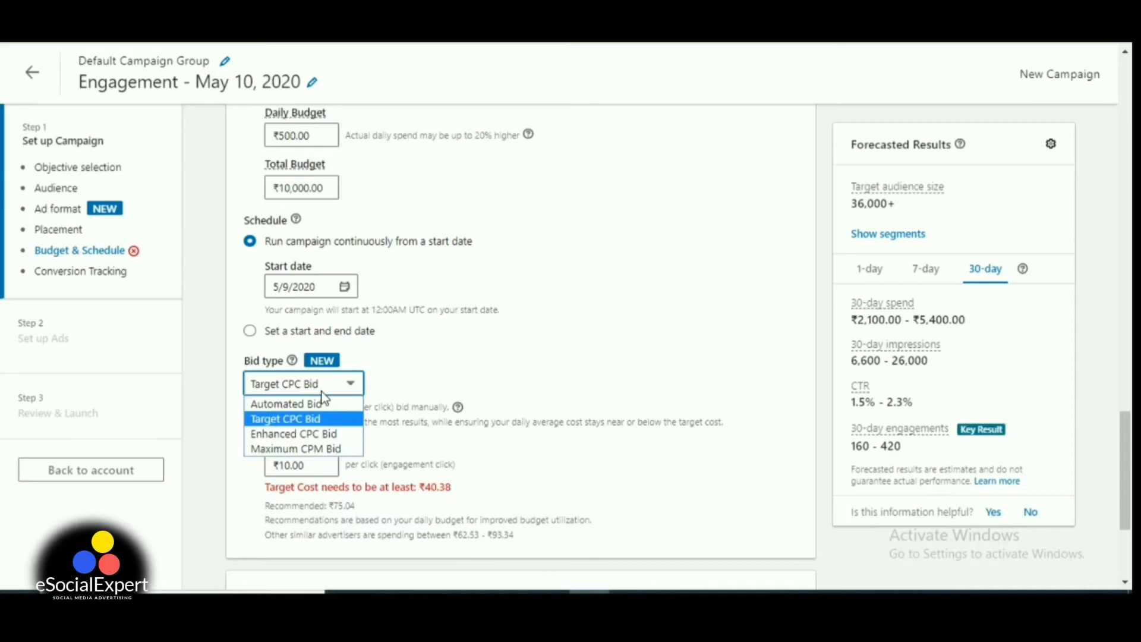
{"action": "left_click", "coordinate": [397, 380]}
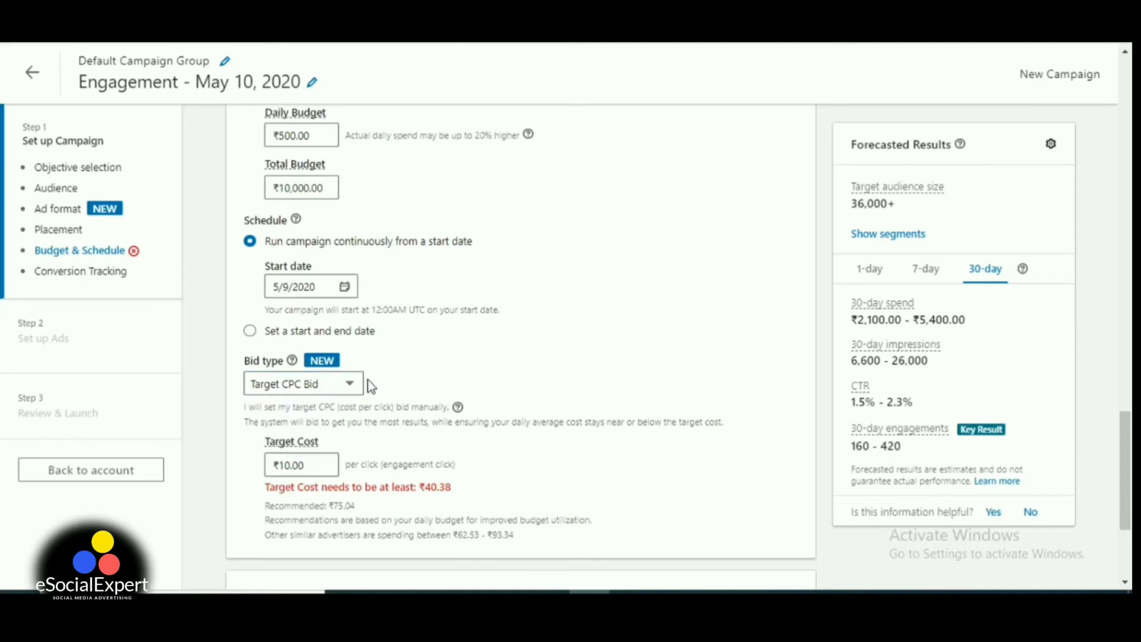
{"action": "left_click", "coordinate": [348, 384]}
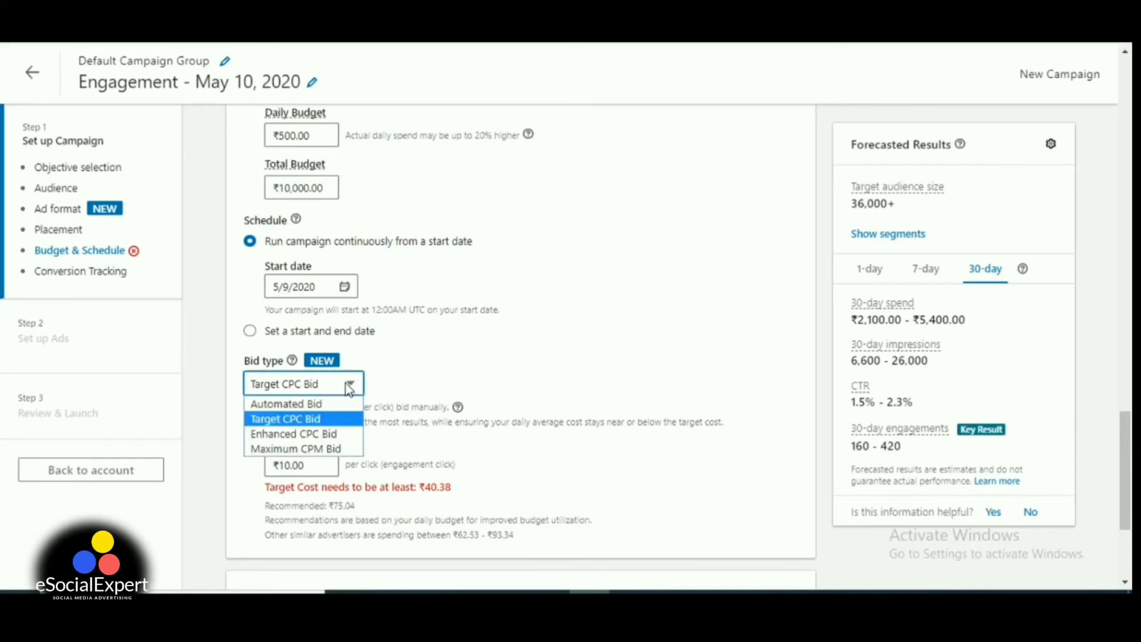
{"action": "left_click", "coordinate": [340, 450]}
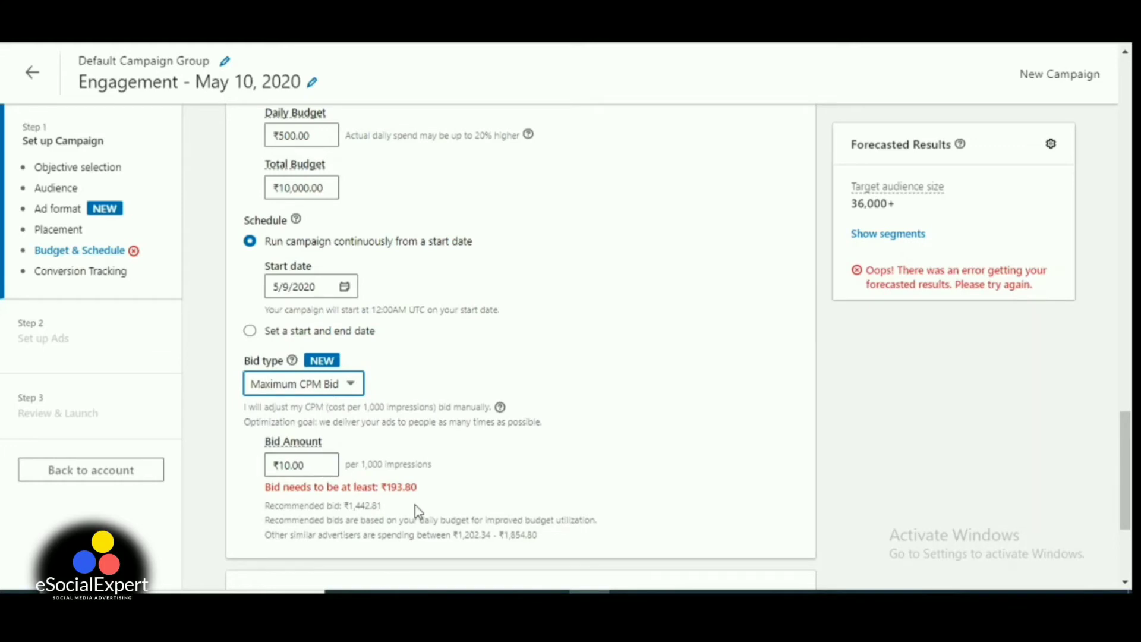
{"action": "left_click", "coordinate": [349, 392]}
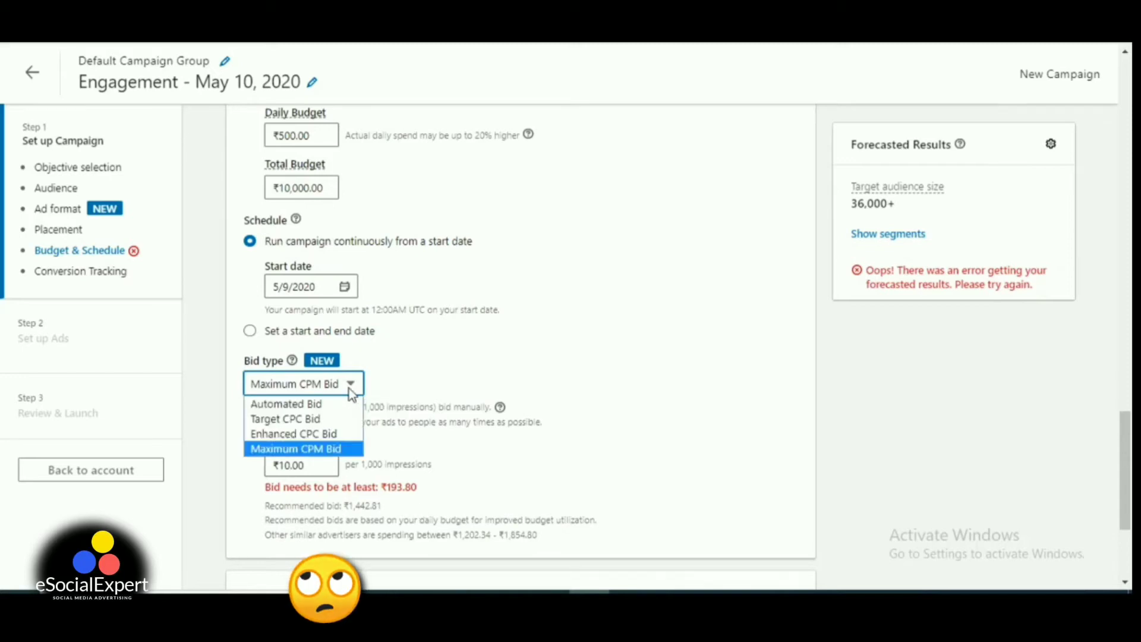
{"action": "left_click", "coordinate": [458, 358]}
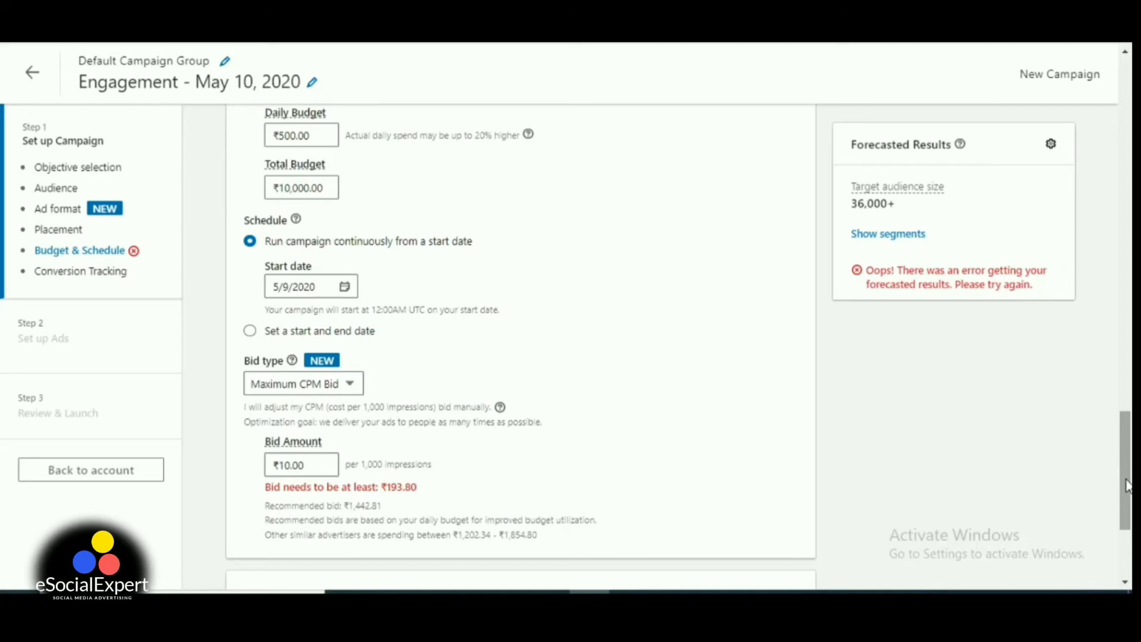
Step: Set the bid type back to Target CPC Bid with a target cost of ₹41 per click
{"action": "left_click_drag", "start_coordinate": [1125, 484], "coordinate": [1119, 525]}
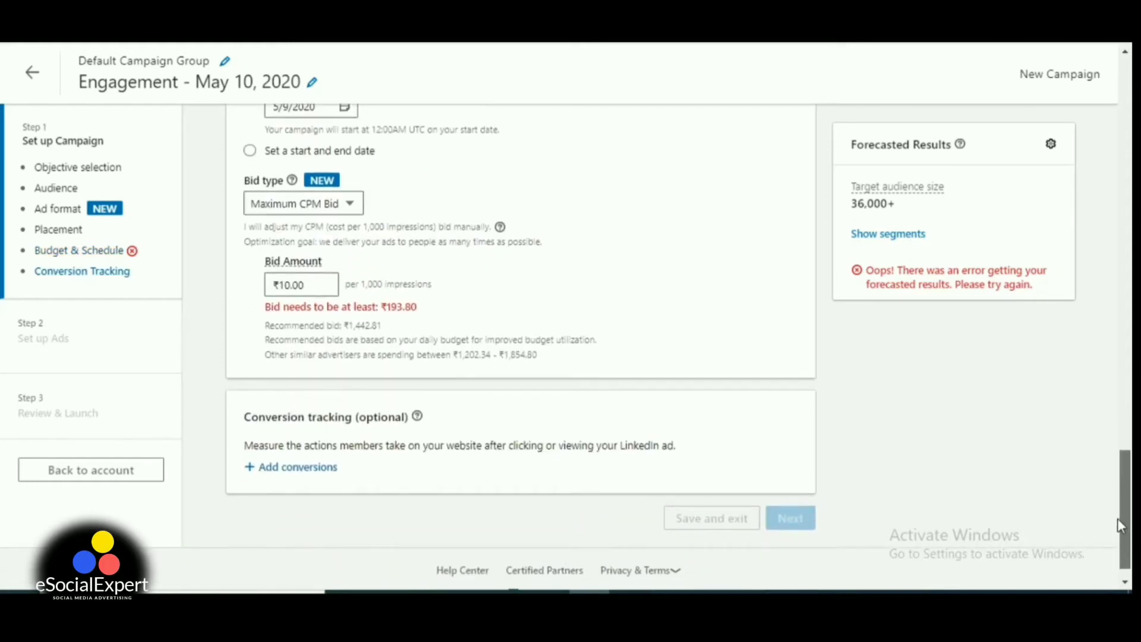
{"action": "left_click", "coordinate": [350, 203]}
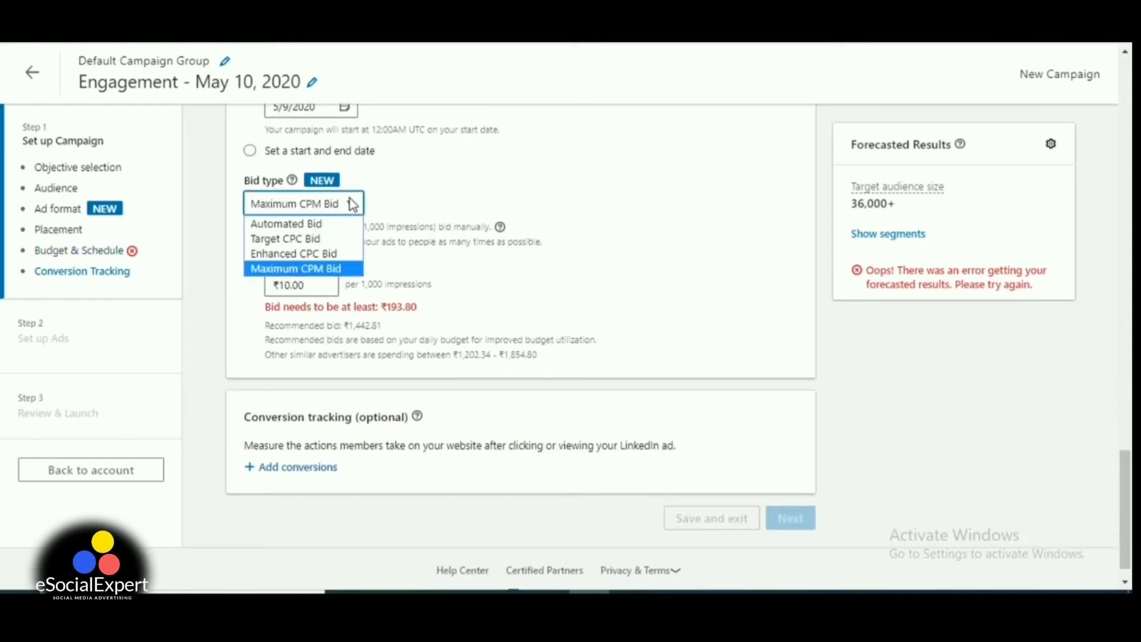
{"action": "left_click", "coordinate": [334, 238]}
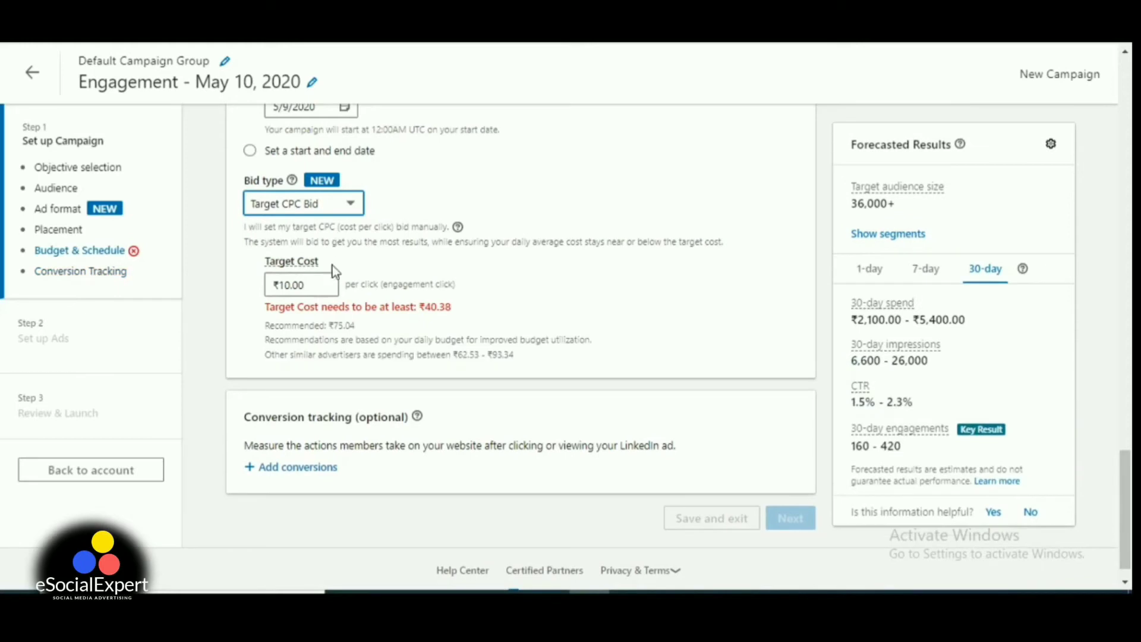
{"action": "left_click", "coordinate": [319, 284]}
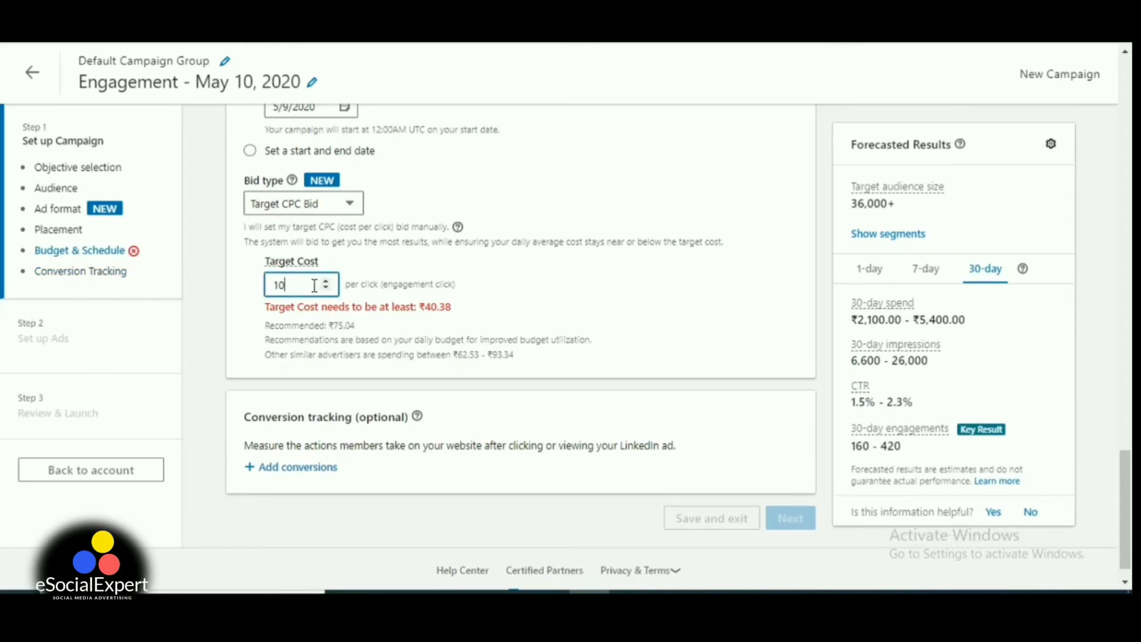
{"action": "key", "text": "BackSpace"}
{"action": "key", "text": "BackSpace"}
{"action": "type", "text": "41"}
{"action": "left_click", "coordinate": [532, 297]}
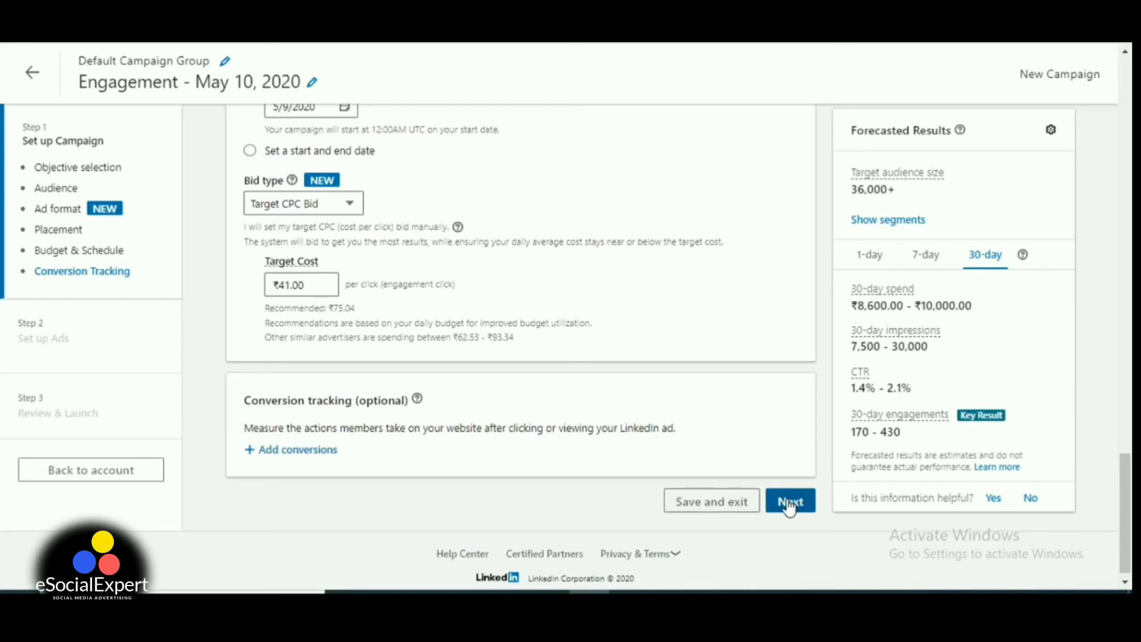
Step: Save the campaign setup, confirming its objective and ad format, and start creating a new ad for it
{"action": "left_click", "coordinate": [789, 502]}
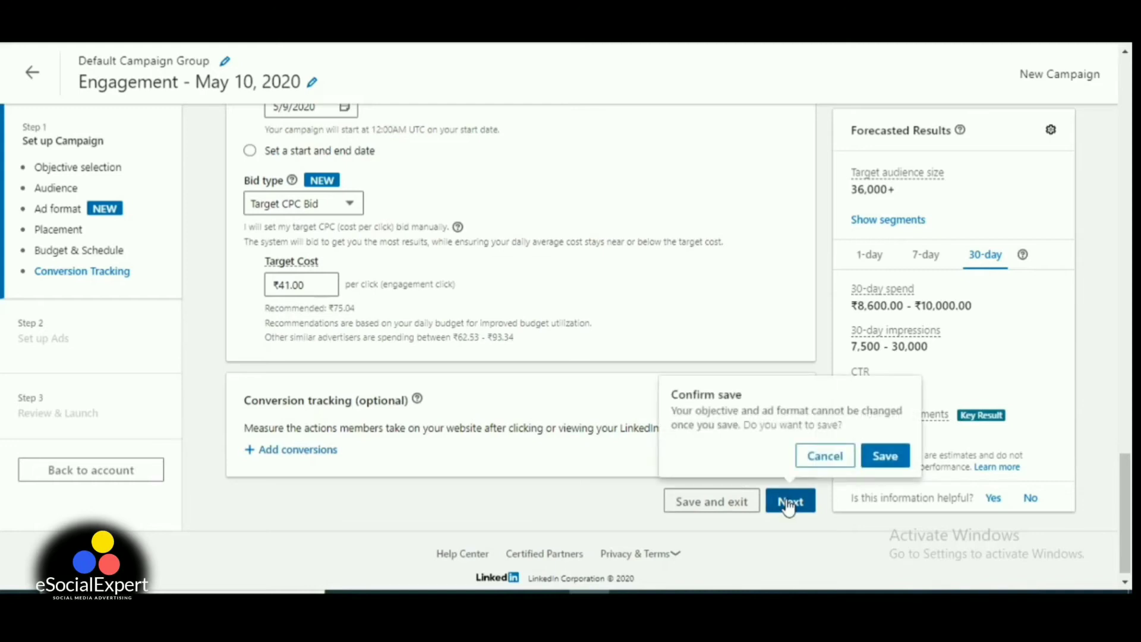
{"action": "left_click", "coordinate": [887, 457]}
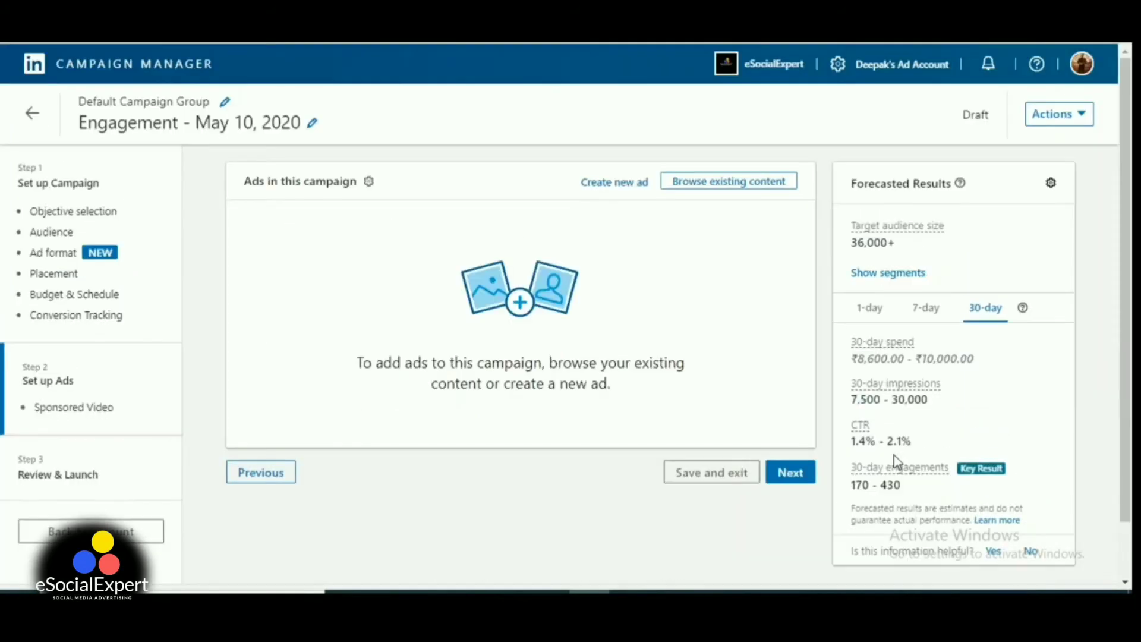
{"action": "left_click", "coordinate": [631, 183]}
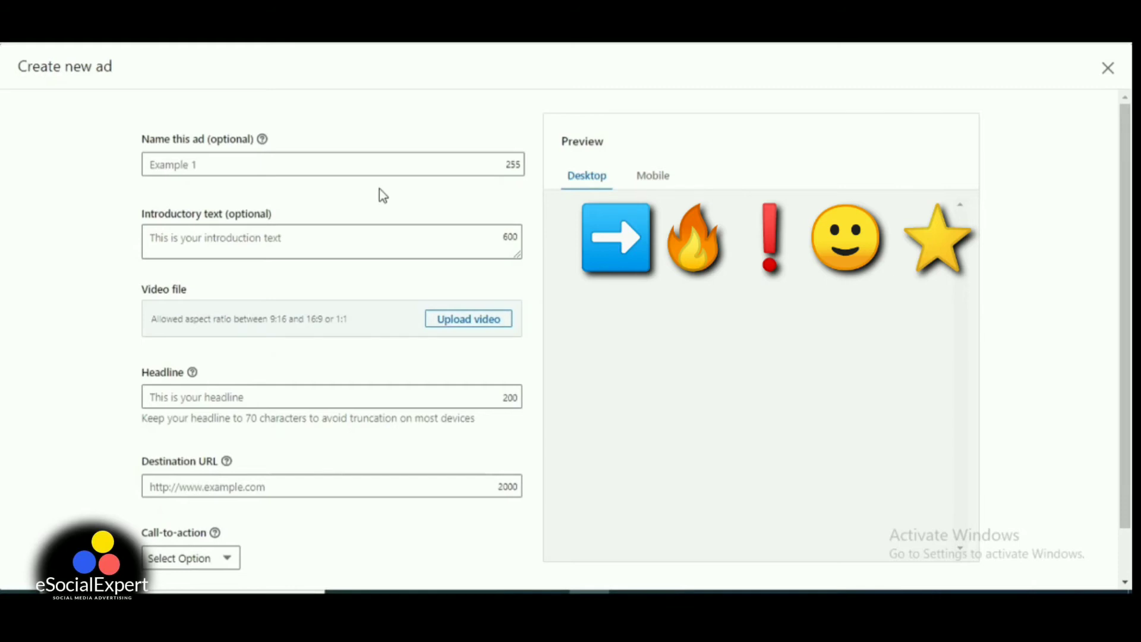
Step: Begin the ad's introductory text with "Visiting Card"
{"action": "left_click", "coordinate": [317, 252]}
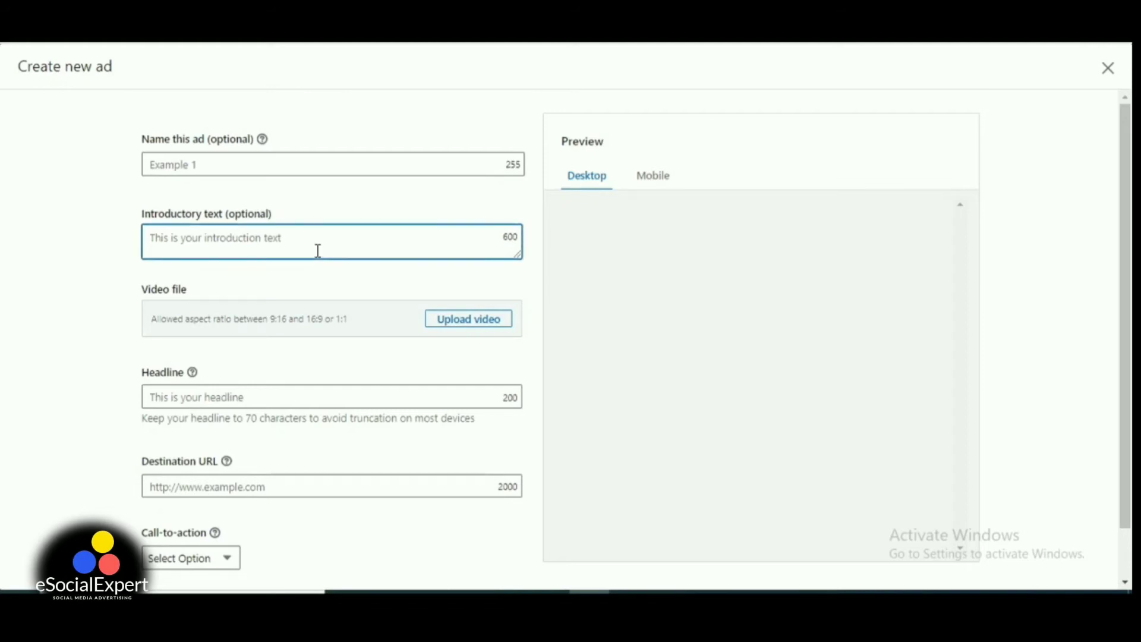
{"action": "type", "text": "Visiting "}
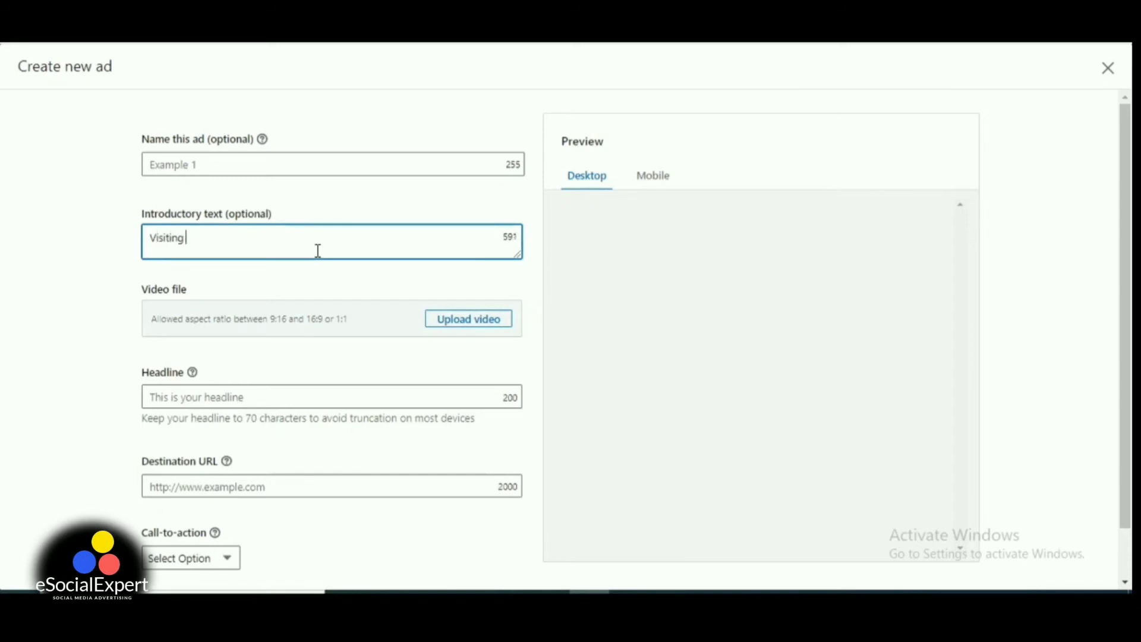
{"action": "type", "text": "Card"}
Step: Try adding a grinning face emoji at the end of the introductory text and remove it
{"action": "key", "text": "super+period"}
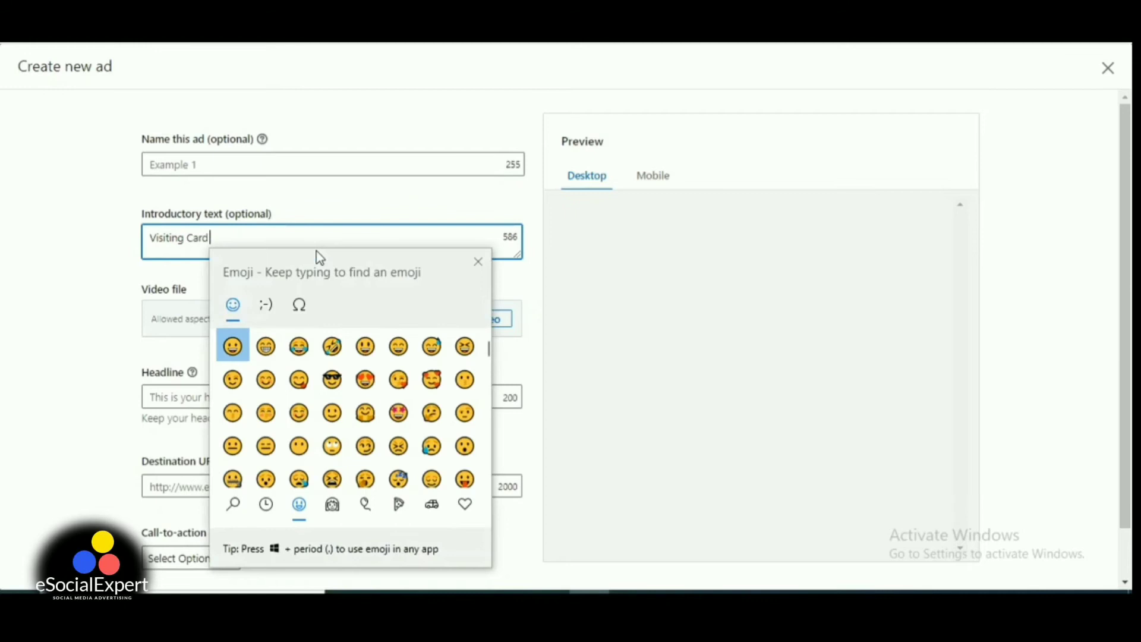
{"action": "left_click", "coordinate": [233, 350]}
{"action": "left_click", "coordinate": [263, 242]}
{"action": "key", "text": "BackSpace"}
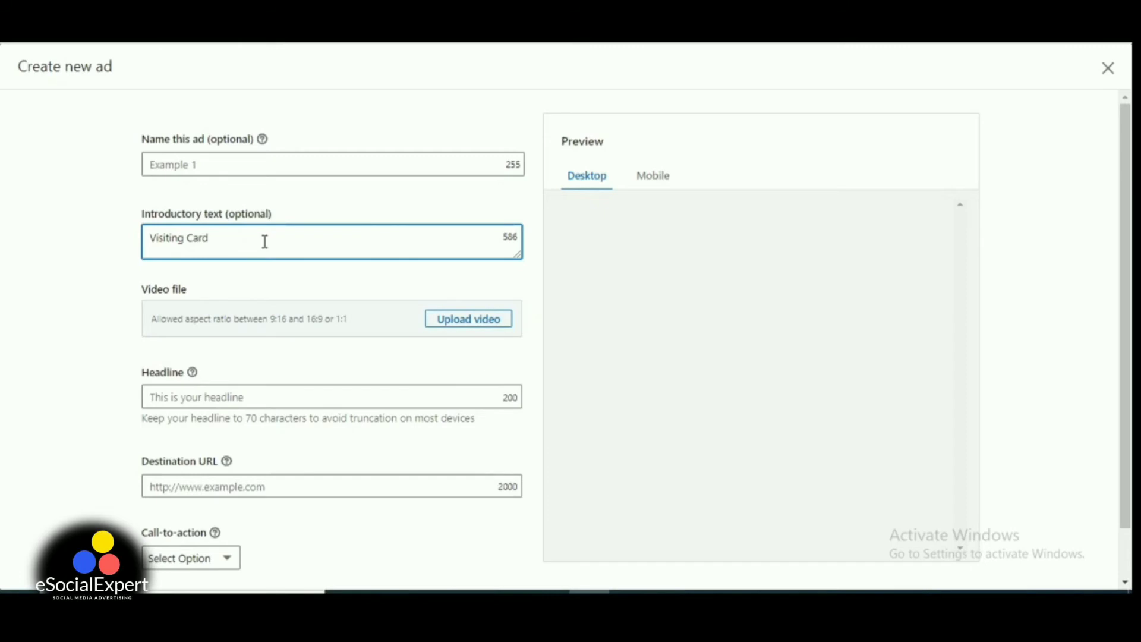
Step: Extend the introductory text with ", Give your customers convenience to connect with you!" and correct the spelling of "convenience"
{"action": "type", "text": ",Give your qustomers conveneinc"}
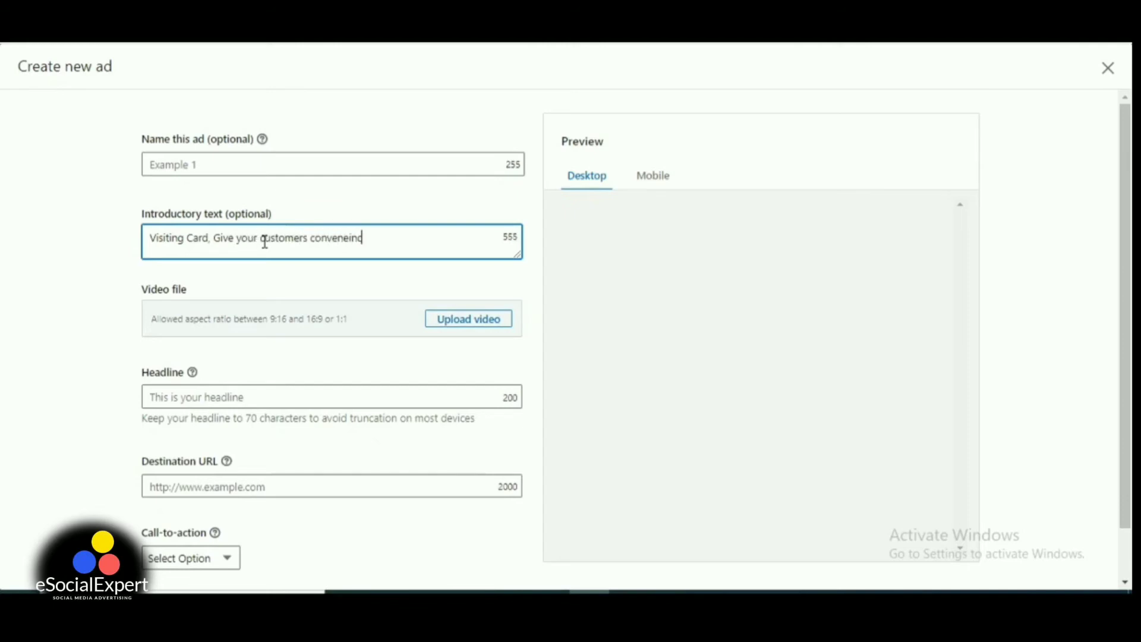
{"action": "type", "text": "e to conect"}
{"action": "key", "text": "BackSpace"}
{"action": "key", "text": "BackSpace"}
{"action": "key", "text": "BackSpace"}
{"action": "type", "text": "nect wit"}
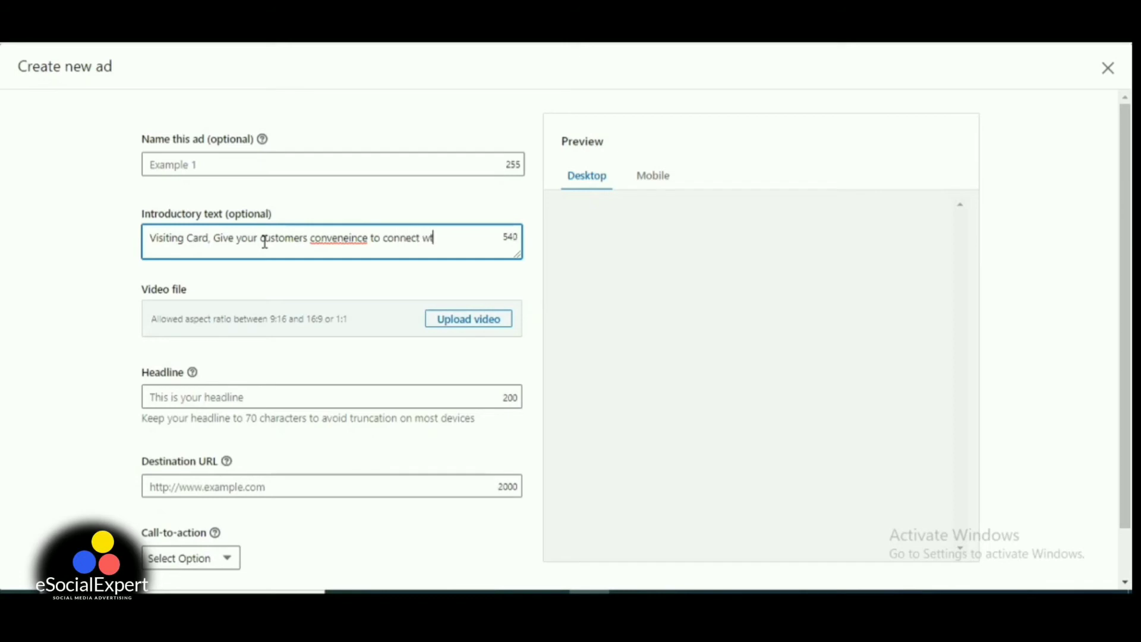
{"action": "type", "text": "h you!"}
{"action": "right_click", "coordinate": [325, 241]}
{"action": "left_click", "coordinate": [343, 250]}
Step: Capitalize the first letters of "Your", "Customers" and "Convenience" in the introductory text
{"action": "left_click", "coordinate": [246, 235]}
{"action": "key", "text": "BackSpace"}
{"action": "type", "text": "Y"}
{"action": "key", "text": "Right"}
{"action": "key", "text": "Right"}
{"action": "key", "text": "Right"}
{"action": "key", "text": "Right"}
{"action": "key", "text": "Right"}
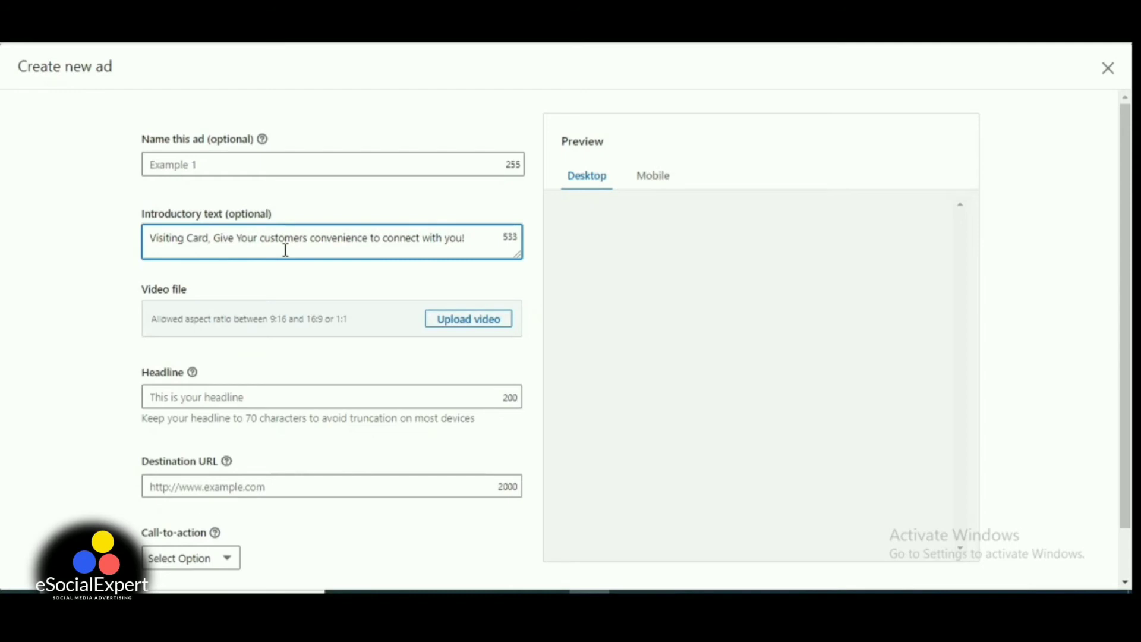
{"action": "key", "text": "BackSpace"}
{"action": "type", "text": "C"}
{"action": "key", "text": "Right"}
{"action": "key", "text": "Right"}
{"action": "key", "text": "Right"}
{"action": "key", "text": "Right"}
{"action": "key", "text": "Right"}
{"action": "key", "text": "Right"}
{"action": "key", "text": "Right"}
{"action": "key", "text": "Right"}
{"action": "key", "text": "Right"}
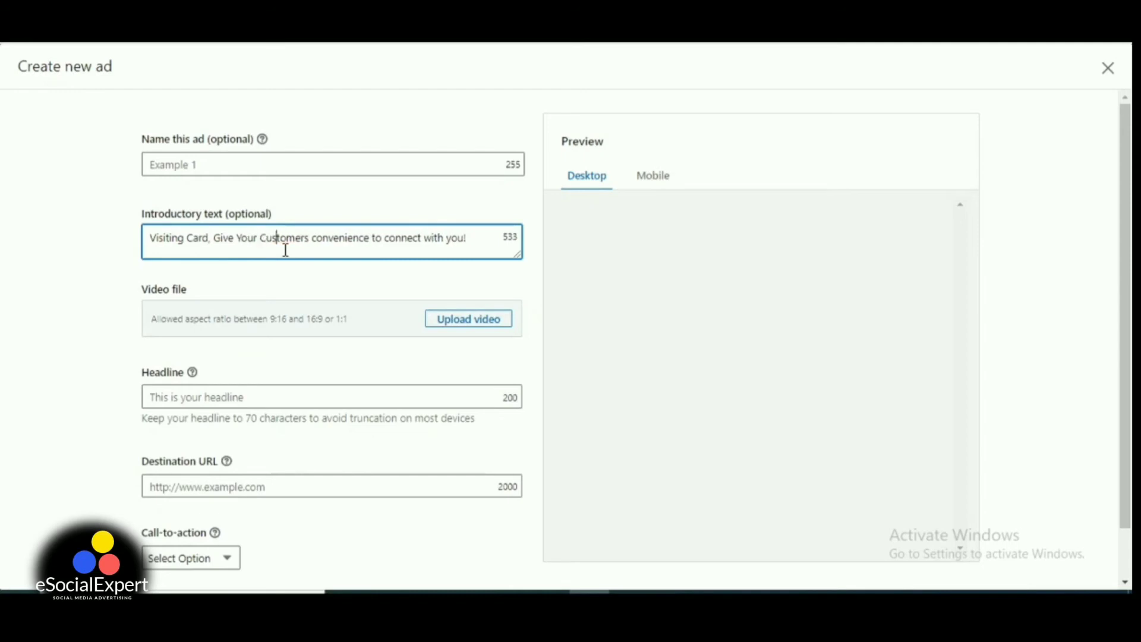
{"action": "key", "text": "Right"}
{"action": "key", "text": "BackSpace"}
{"action": "type", "text": "C"}
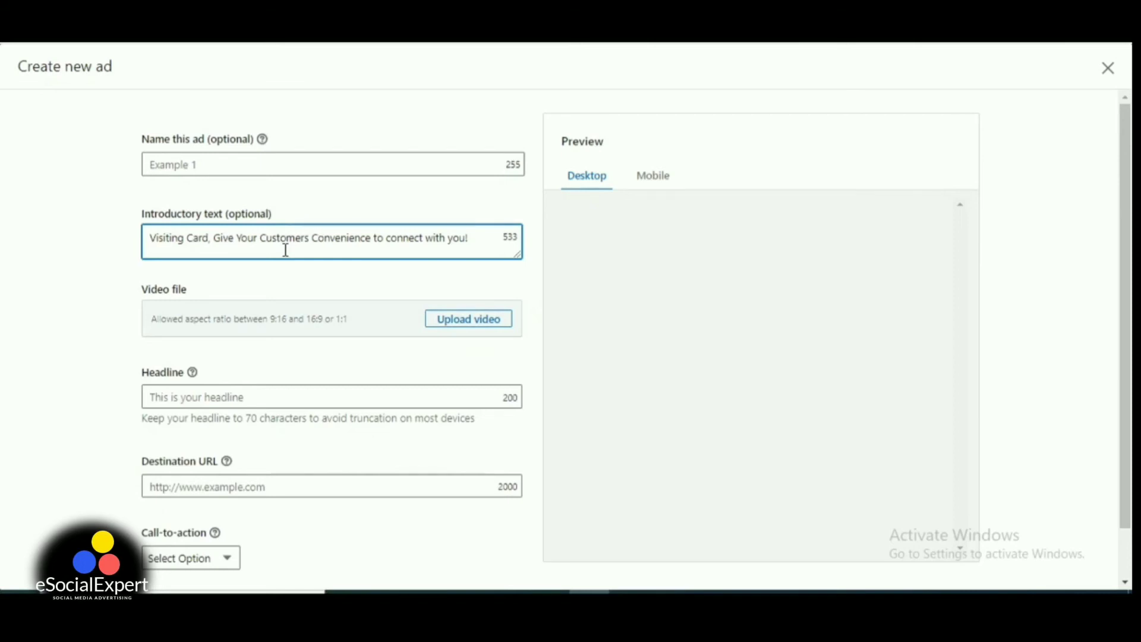
Step: Replace "Customers" with the all-caps word "CUSTOMER" in the introductory text
{"action": "key", "text": "Left"}
{"action": "key", "text": "BackSpace"}
{"action": "key", "text": "BackSpace"}
{"action": "key", "text": "BackSpace"}
{"action": "key", "text": "BackSpace"}
{"action": "key", "text": "BackSpace"}
{"action": "key", "text": "BackSpace"}
{"action": "key", "text": "BackSpace"}
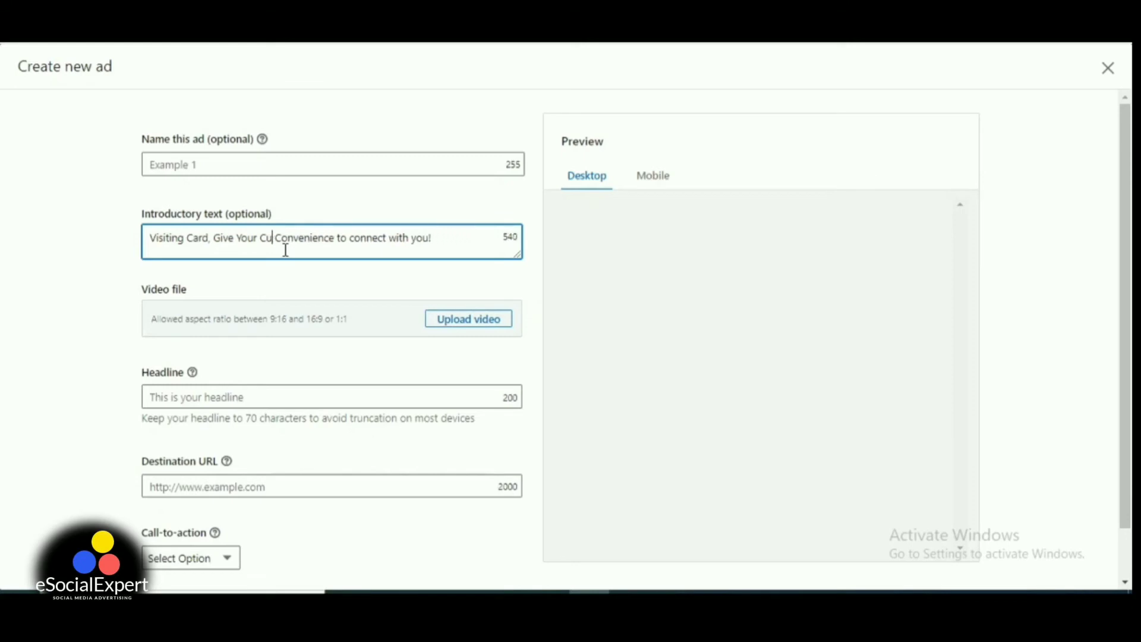
{"action": "key", "text": "BackSpace"}
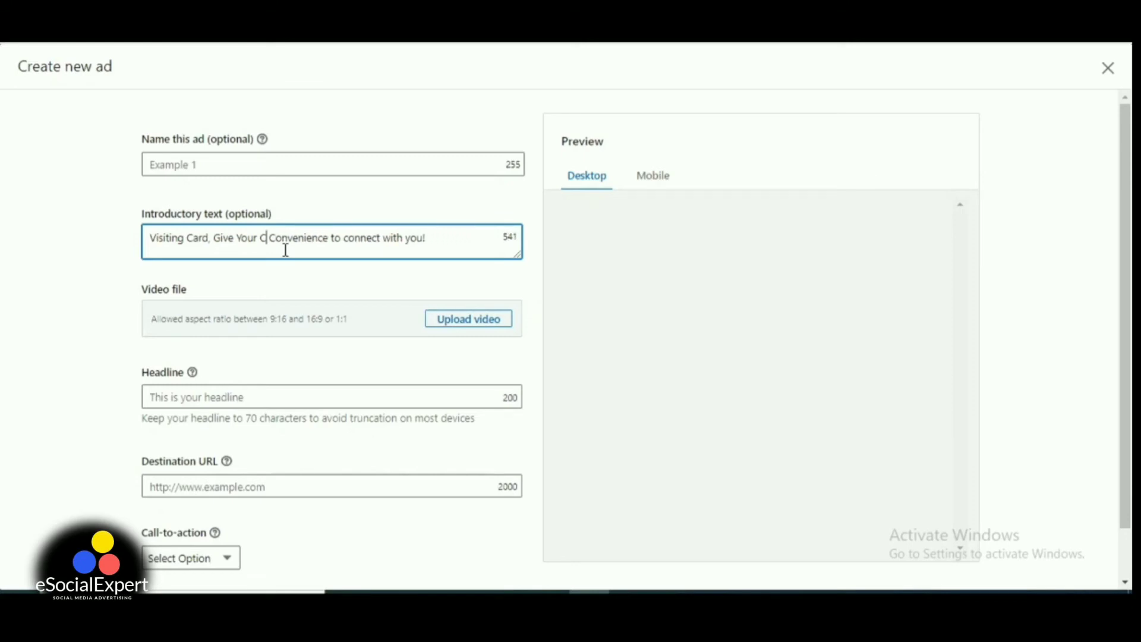
{"action": "type", "text": "USTOMER"}
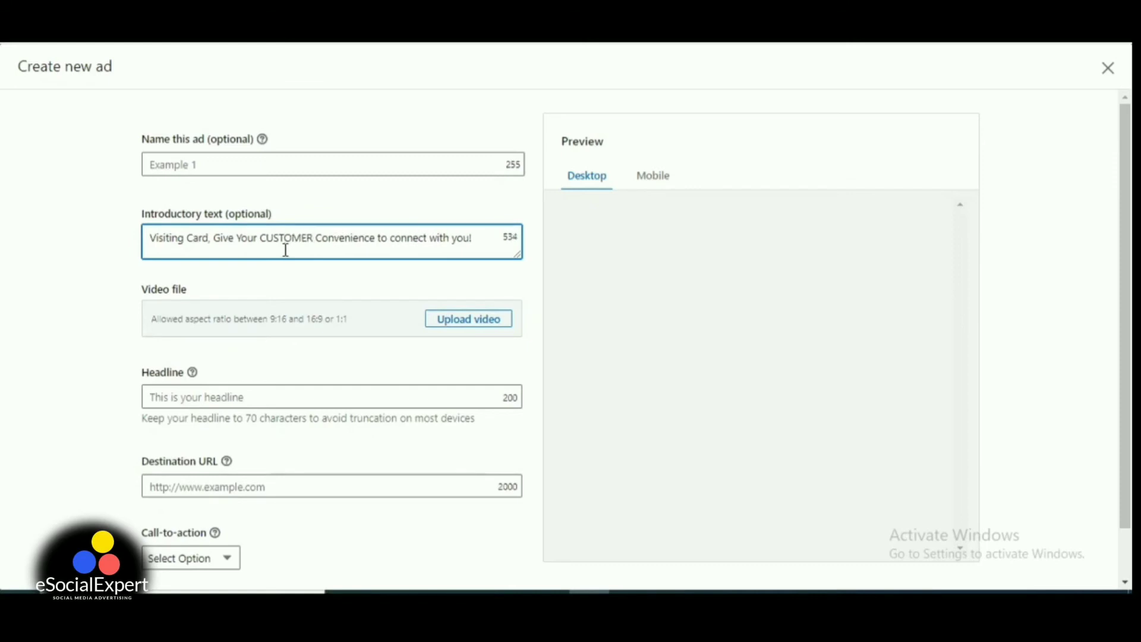
Step: Delete the word "CUSTOMER" from the introductory text and change "Your" to "pour"
{"action": "key", "text": "BackSpace"}
{"action": "key", "text": "BackSpace"}
{"action": "key", "text": "BackSpace"}
{"action": "key", "text": "BackSpace"}
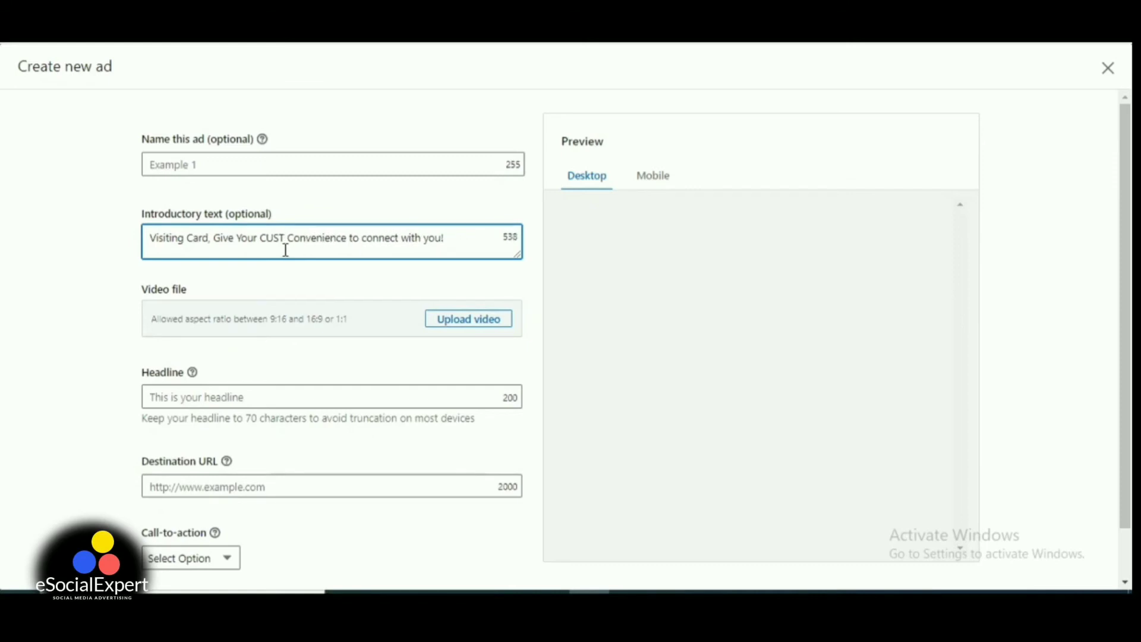
{"action": "key", "text": "BackSpace"}
{"action": "key", "text": "BackSpace"}
{"action": "key", "text": "BackSpace"}
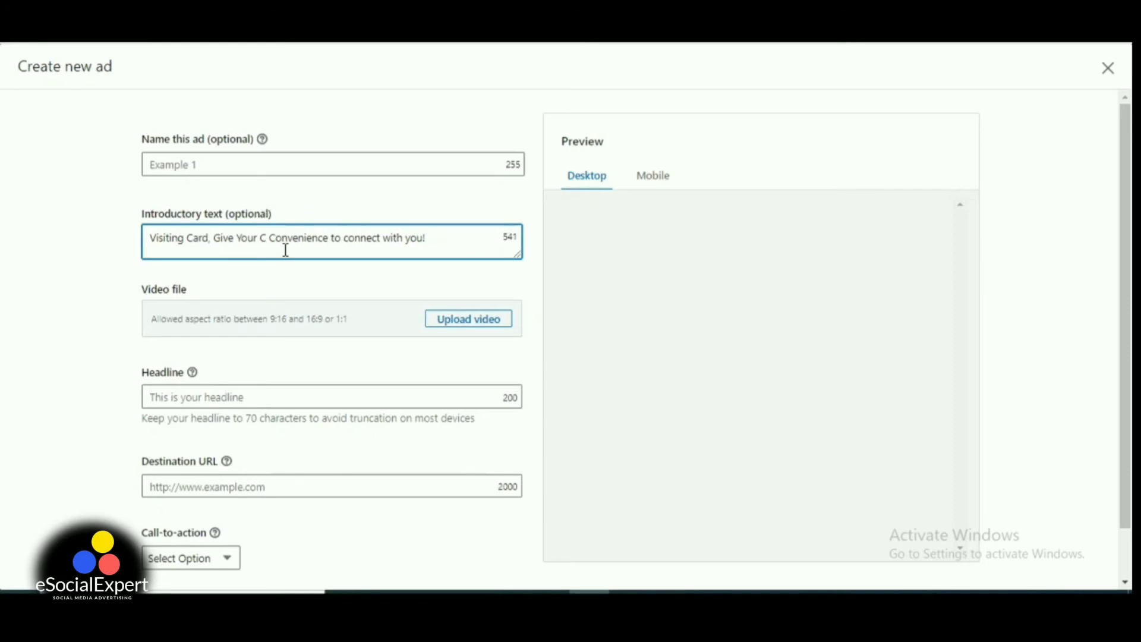
{"action": "key", "text": "BackSpace"}
{"action": "key", "text": "Left"}
{"action": "key", "text": "Left"}
{"action": "key", "text": "Left"}
{"action": "key", "text": "Left"}
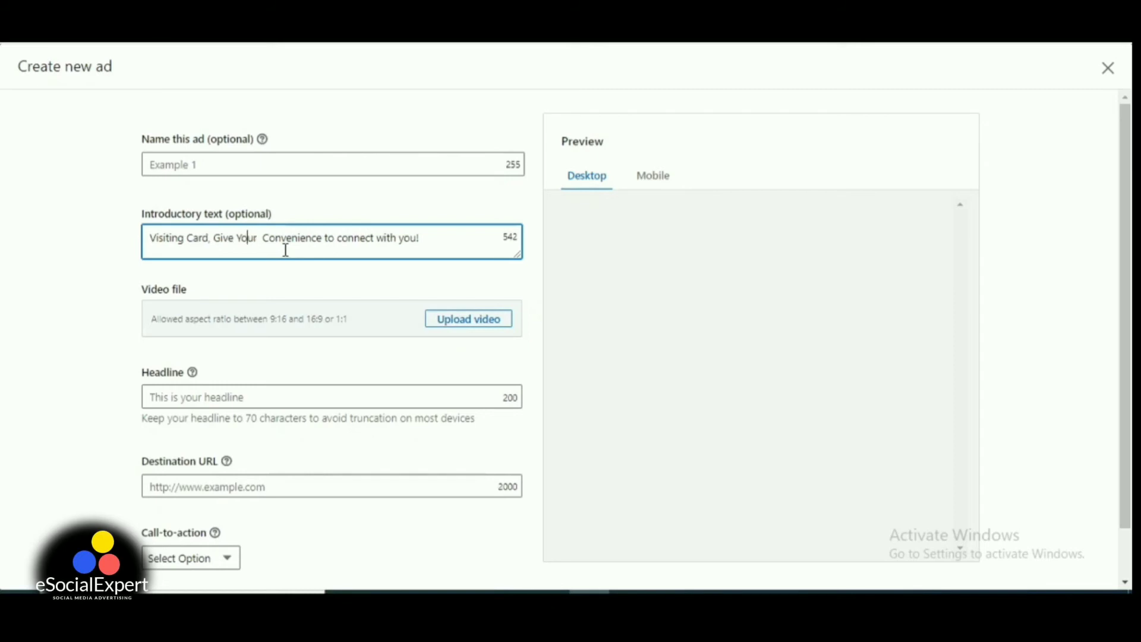
{"action": "key", "text": "Delete"}
{"action": "type", "text": "y"}
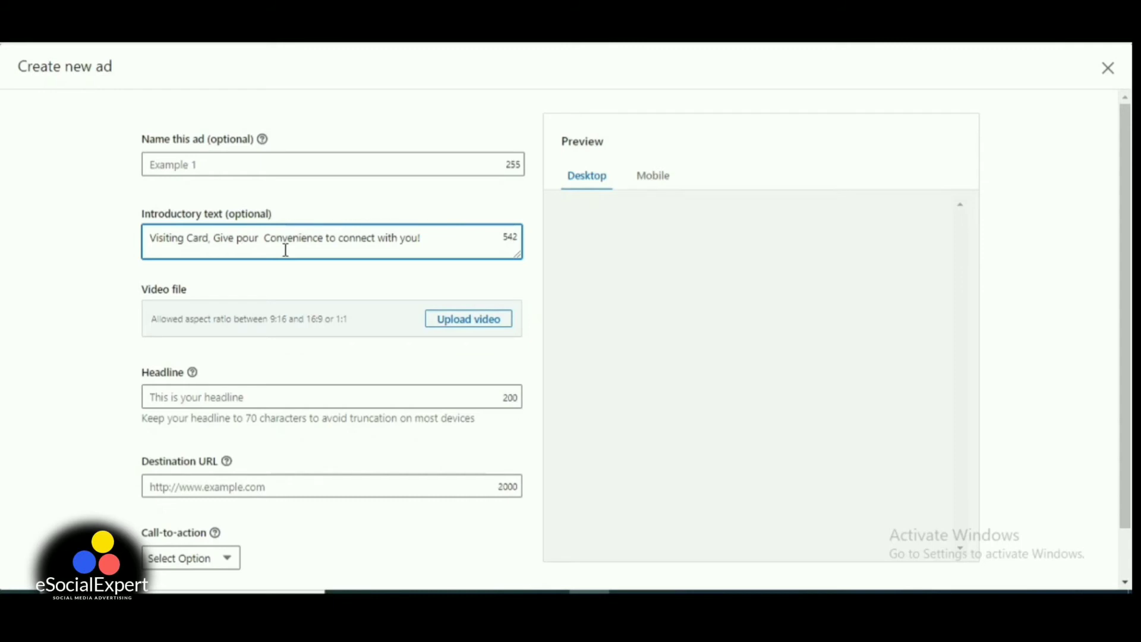
Step: Enter "Digital Card" as the ad's headline
{"action": "left_click", "coordinate": [265, 397]}
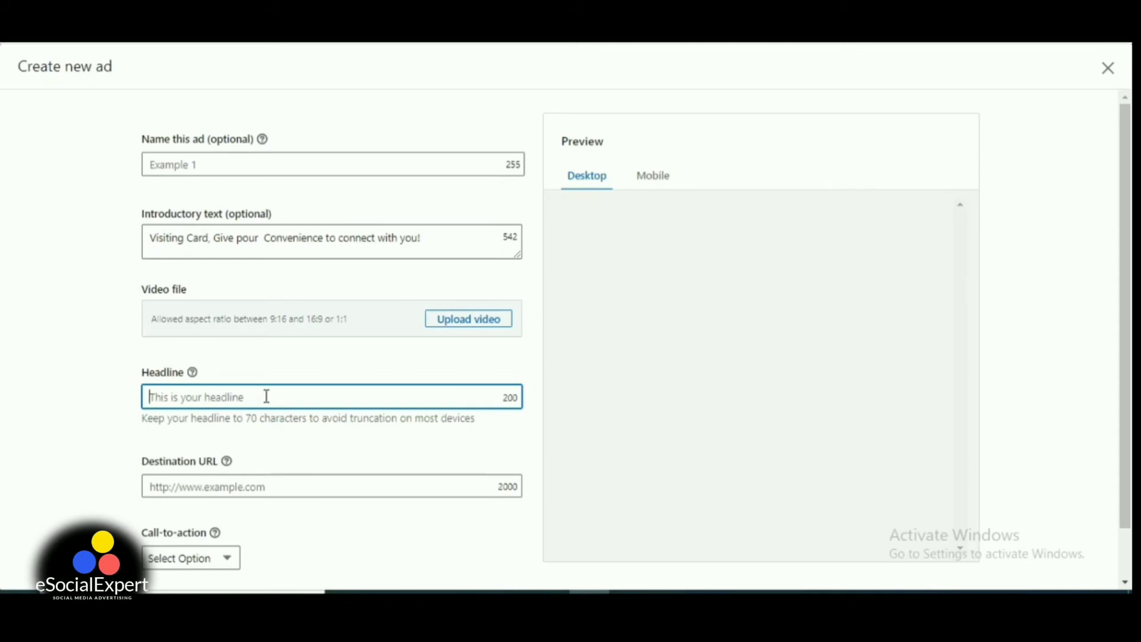
{"action": "type", "text": "Digita"}
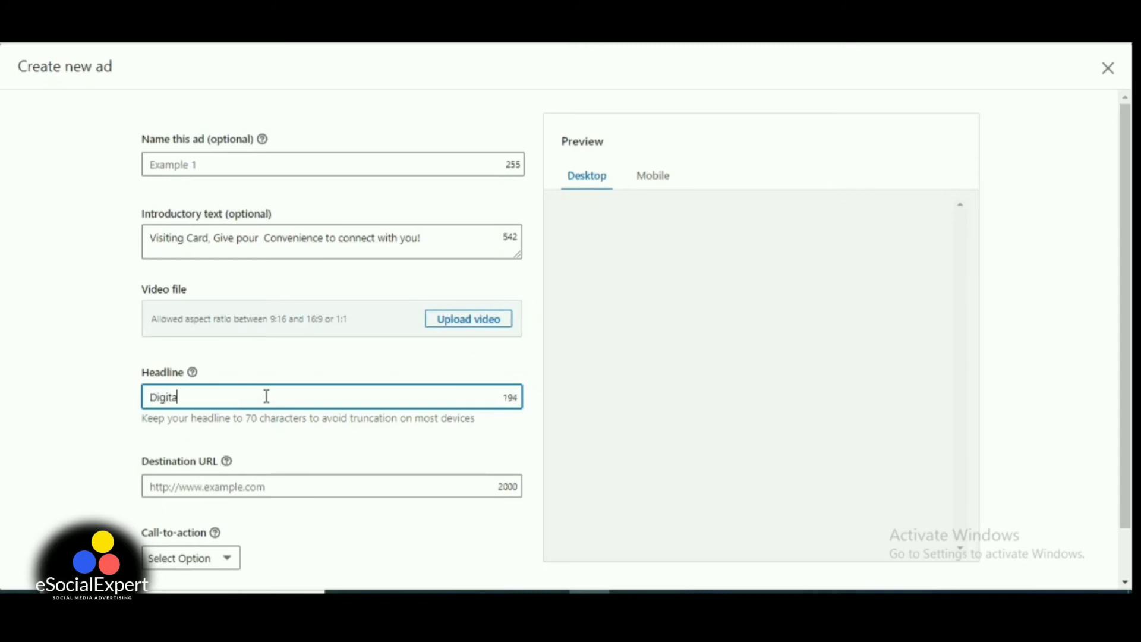
{"action": "type", "text": "l Card"}
{"action": "left_click", "coordinate": [309, 433]}
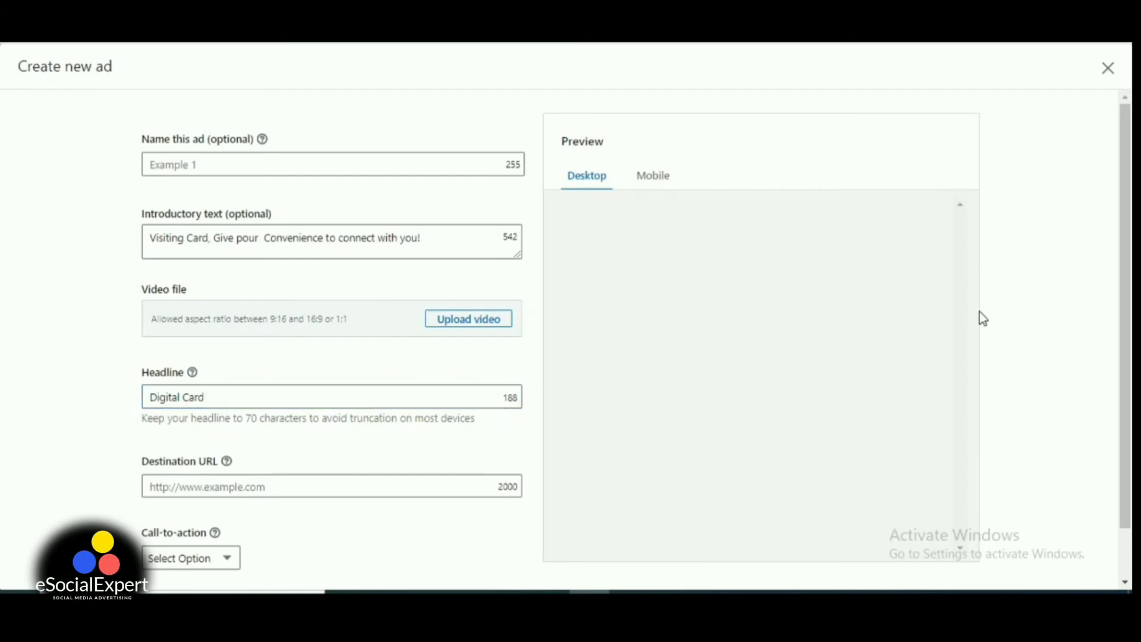
Step: Upload the Digital Visiting Card video from the Downloads folder as the ad's video file
{"action": "left_click_drag", "start_coordinate": [1125, 273], "coordinate": [1130, 321]}
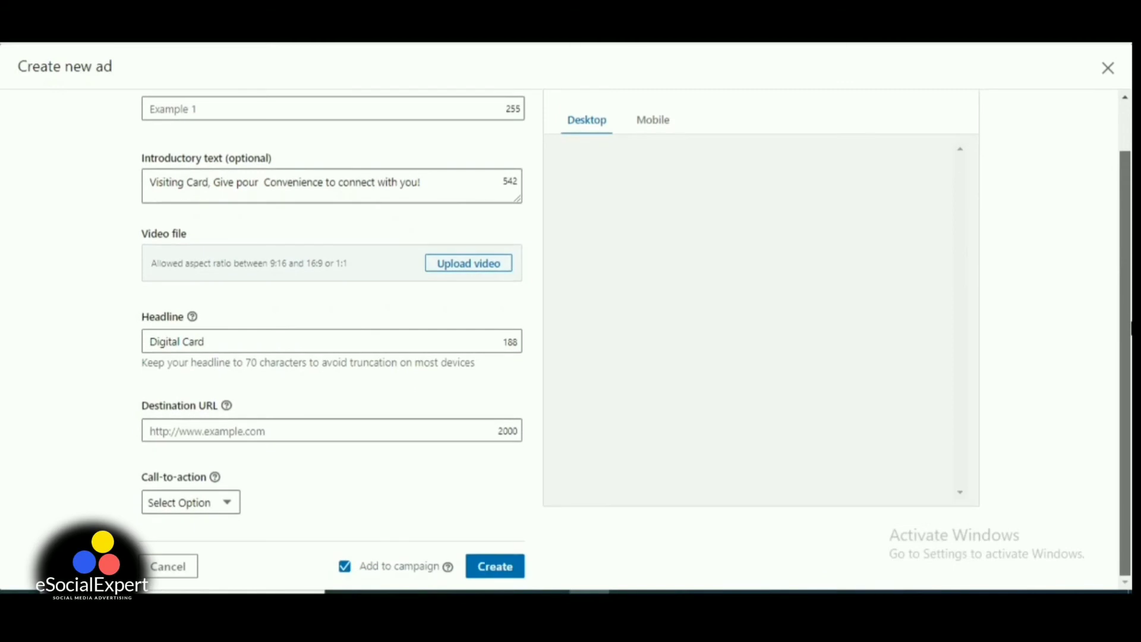
{"action": "left_click", "coordinate": [465, 268]}
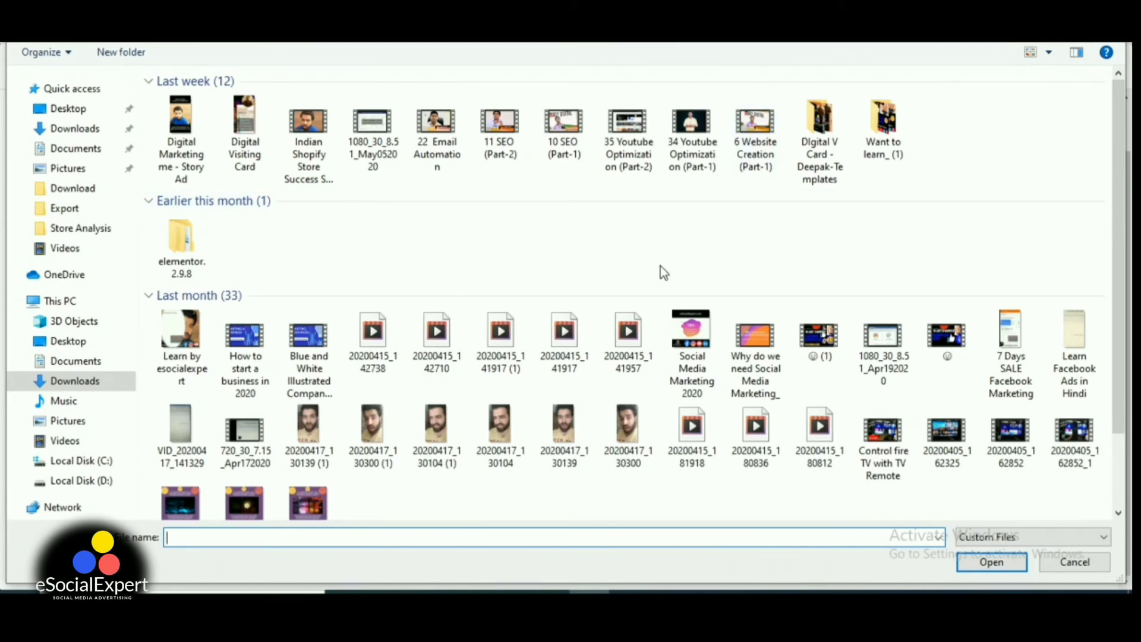
{"action": "left_click", "coordinate": [244, 131]}
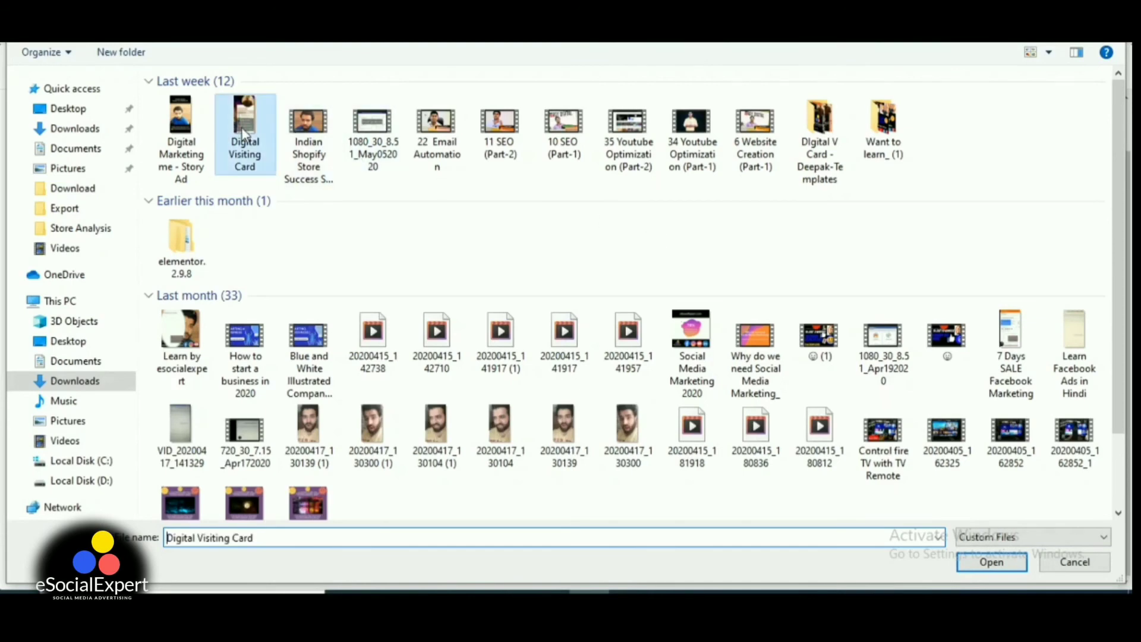
{"action": "left_click", "coordinate": [991, 561]}
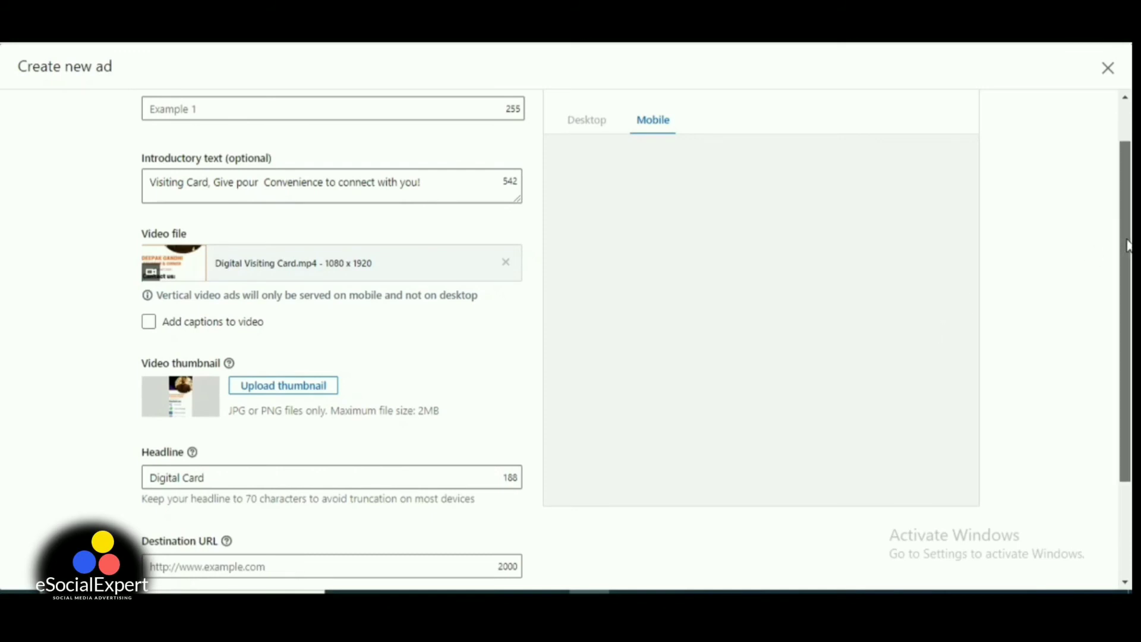
Step: Set the ad's call-to-action to Request Demo, leaving the destination URL empty
{"action": "left_click_drag", "start_coordinate": [1125, 247], "coordinate": [1129, 298]}
{"action": "left_click", "coordinate": [409, 486]}
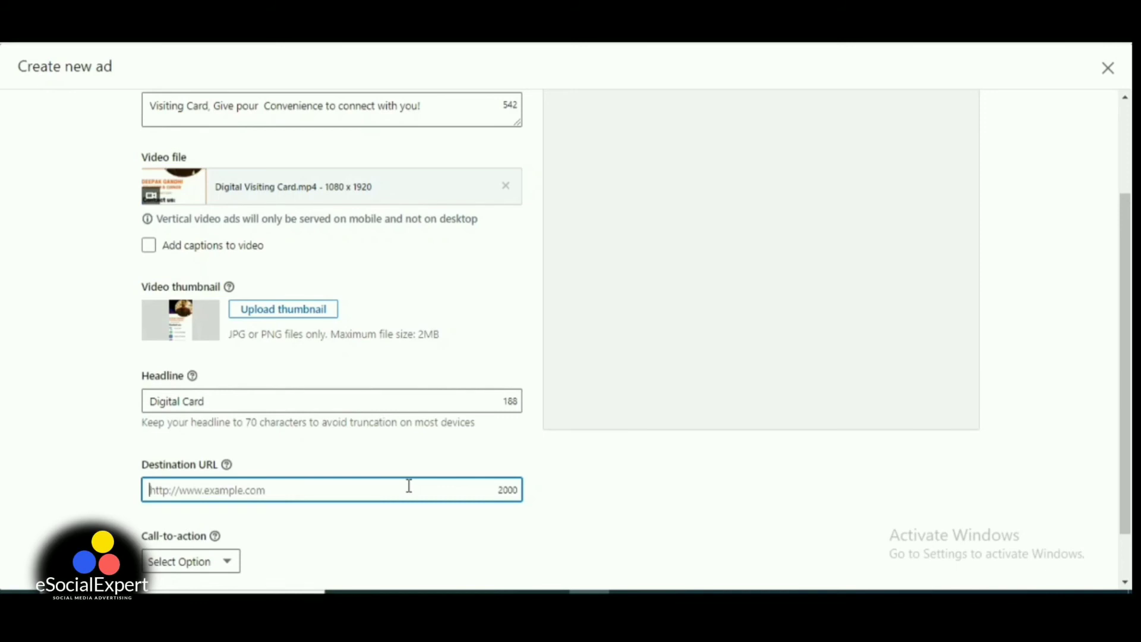
{"action": "left_click", "coordinate": [233, 562]}
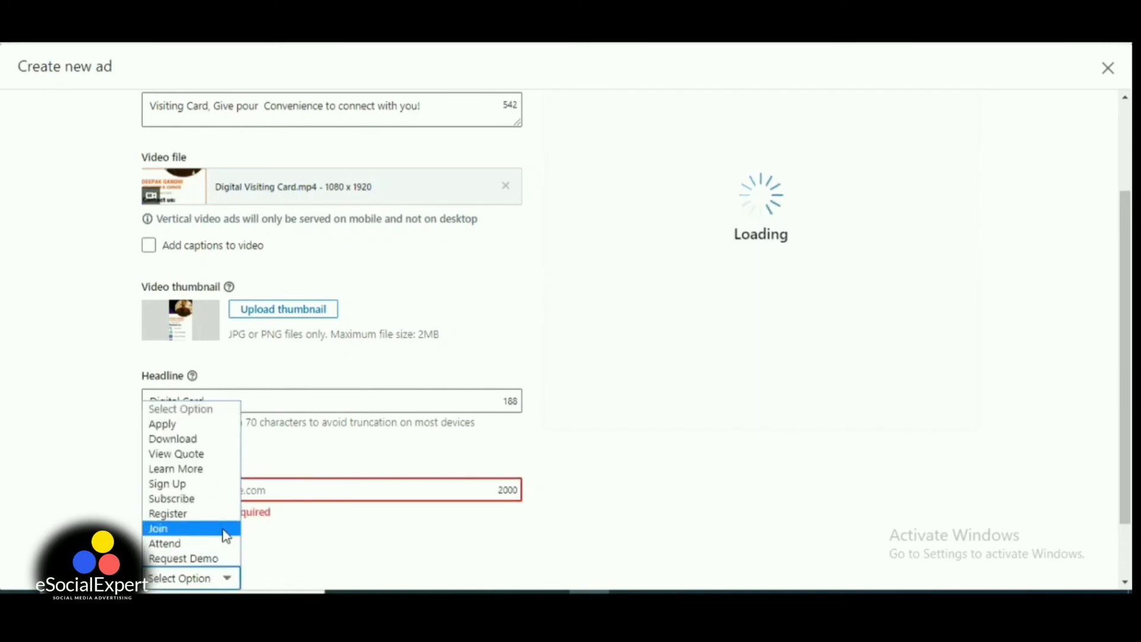
{"action": "left_click", "coordinate": [208, 560]}
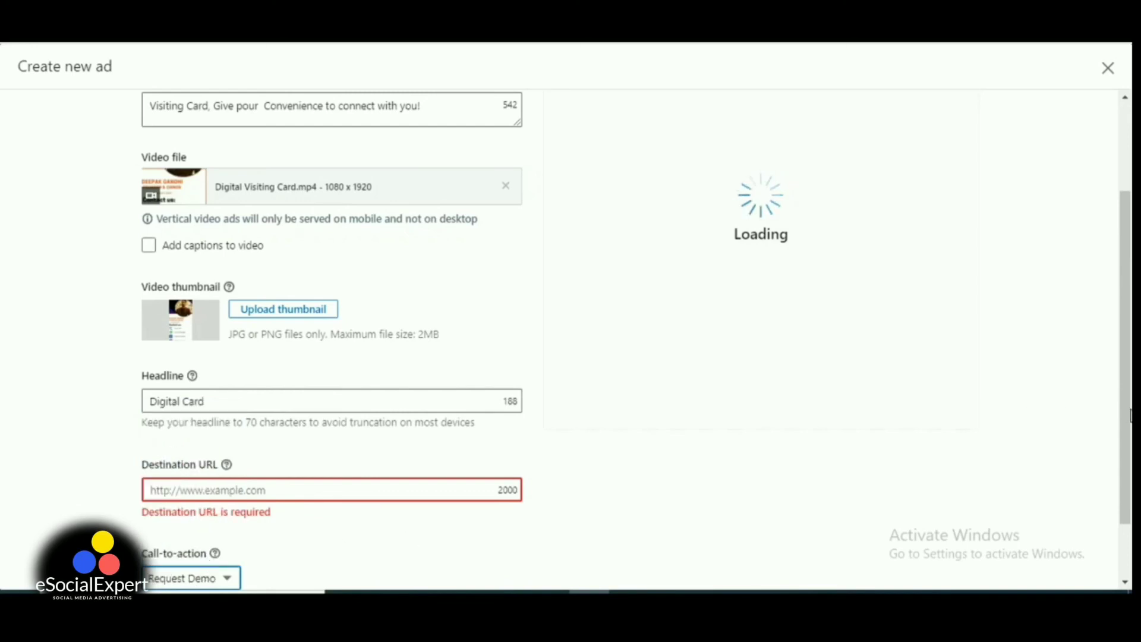
{"action": "scroll", "coordinate": [1128, 456], "scroll_direction": "down", "scroll_amount": 1}
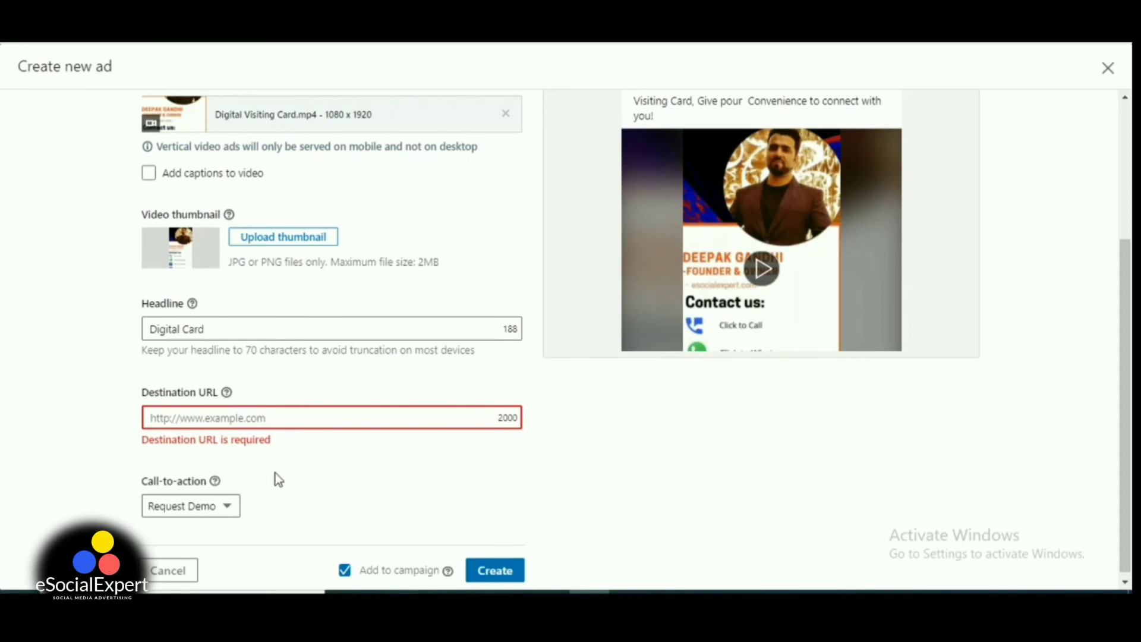
{"action": "left_click_drag", "start_coordinate": [1123, 425], "coordinate": [1127, 266]}
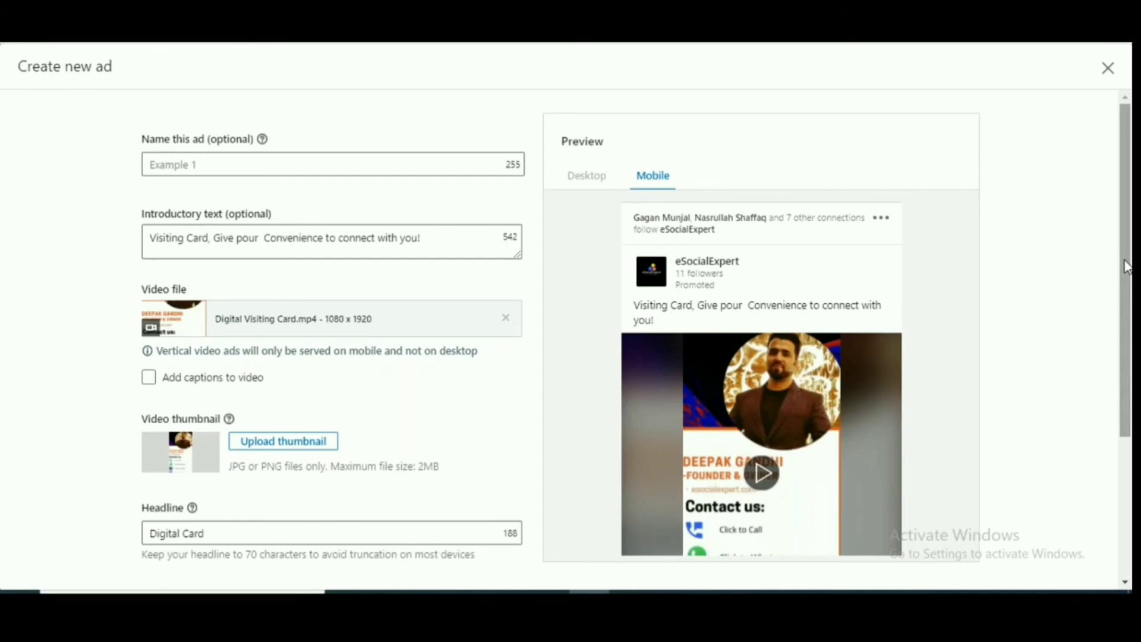
{"action": "left_click_drag", "start_coordinate": [1126, 266], "coordinate": [1128, 340]}
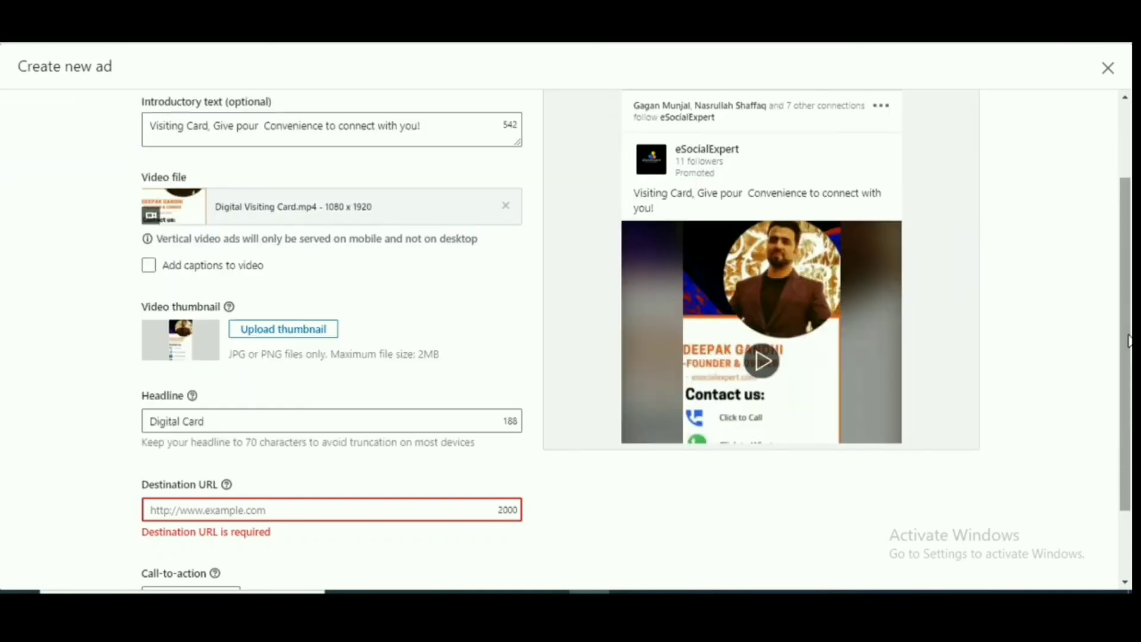
{"action": "scroll", "coordinate": [1127, 341], "scroll_direction": "down", "scroll_amount": 2}
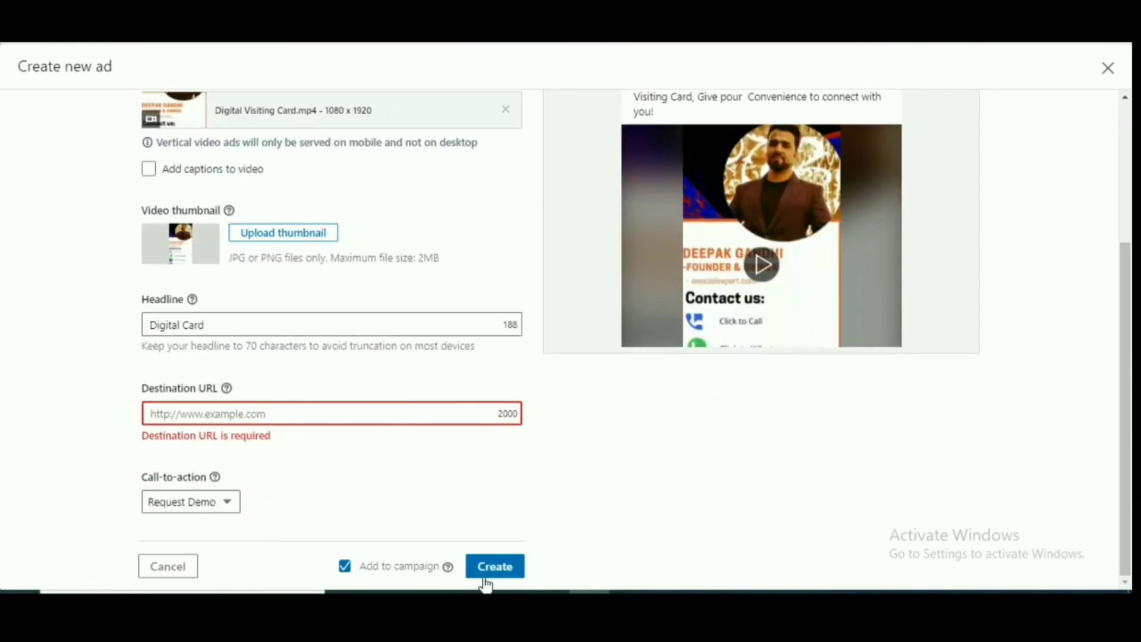